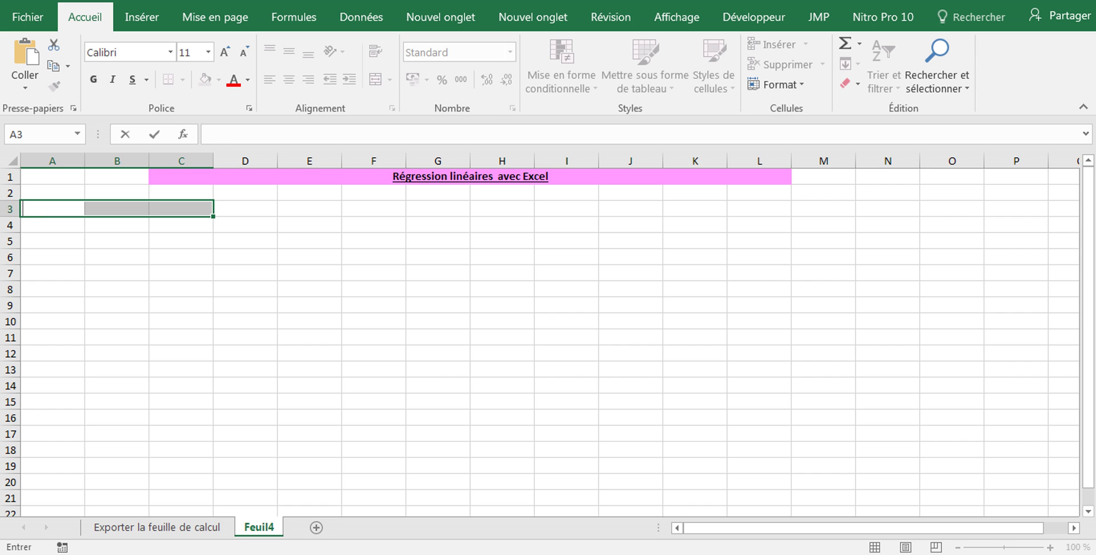
- Enter the heading "La régression linéaire Simple" in cell A3
text(La régress)
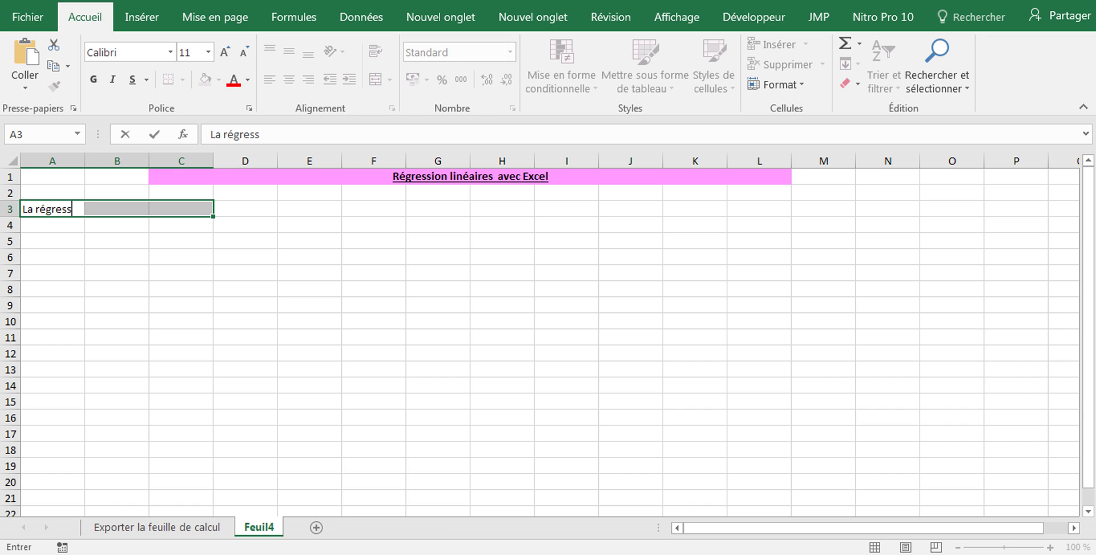
text(ion linéa)
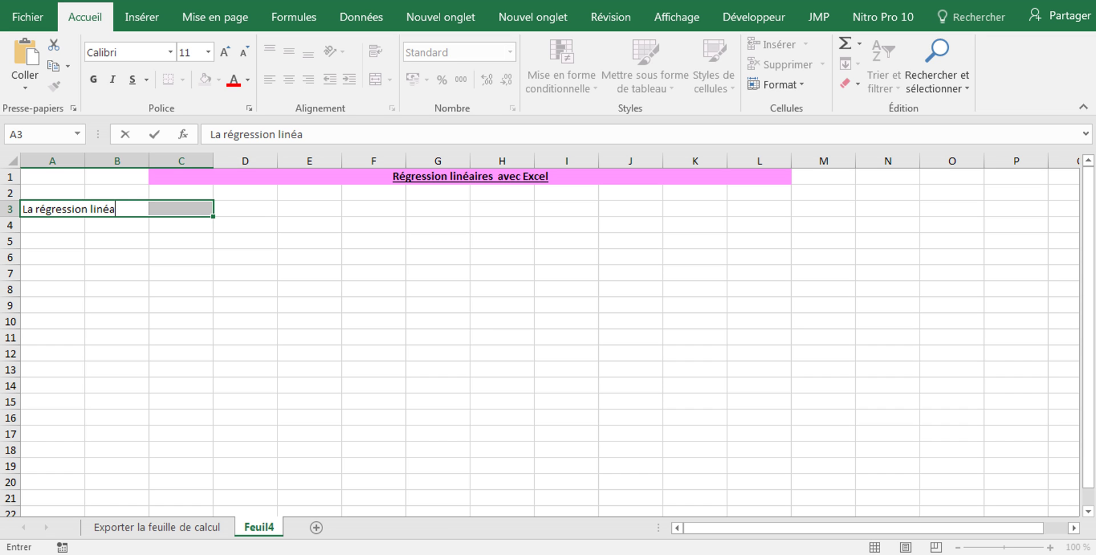
text(ire Simpl)
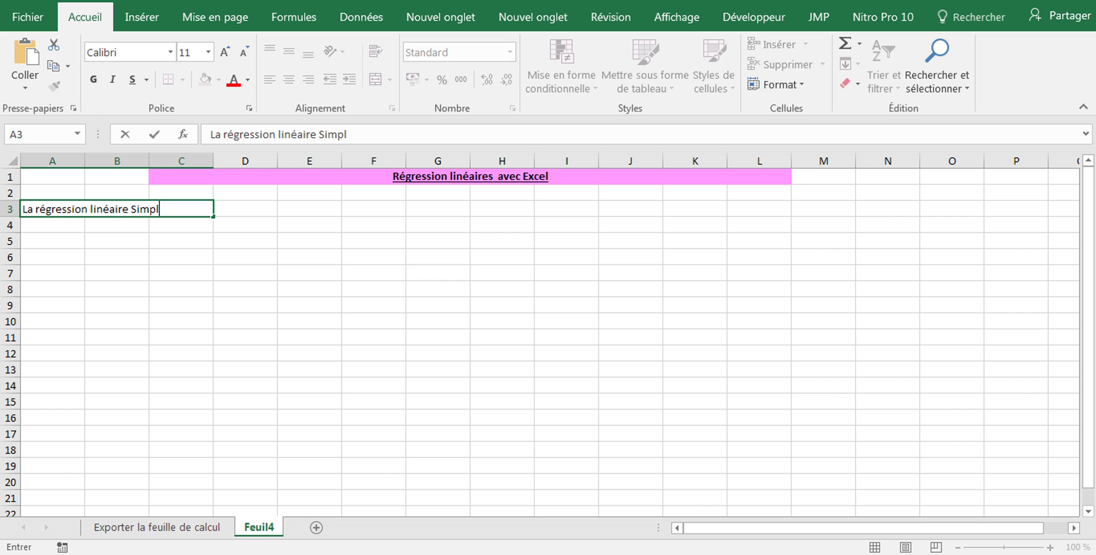
text(e)
click(181, 289)
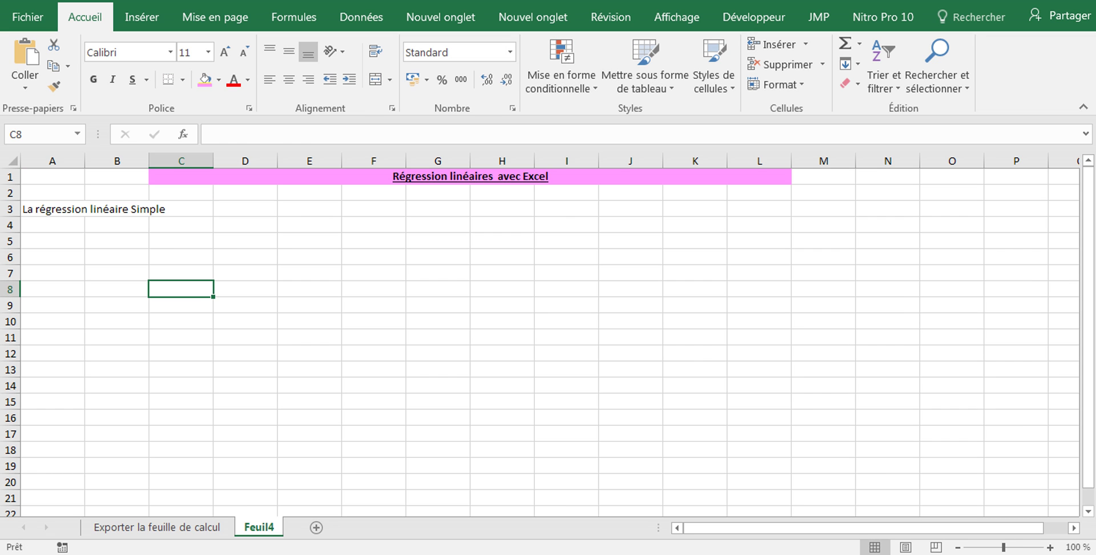
- Fill the heading cell A3 with pink and merge and centre it across A3:C3
click(52, 208)
click(205, 79)
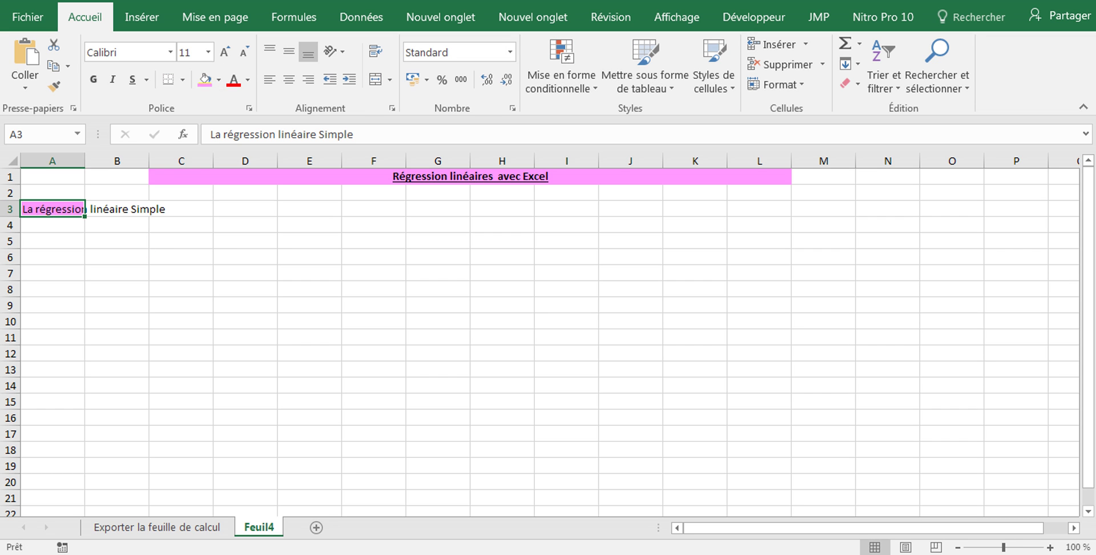
drag(53, 209, 181, 208)
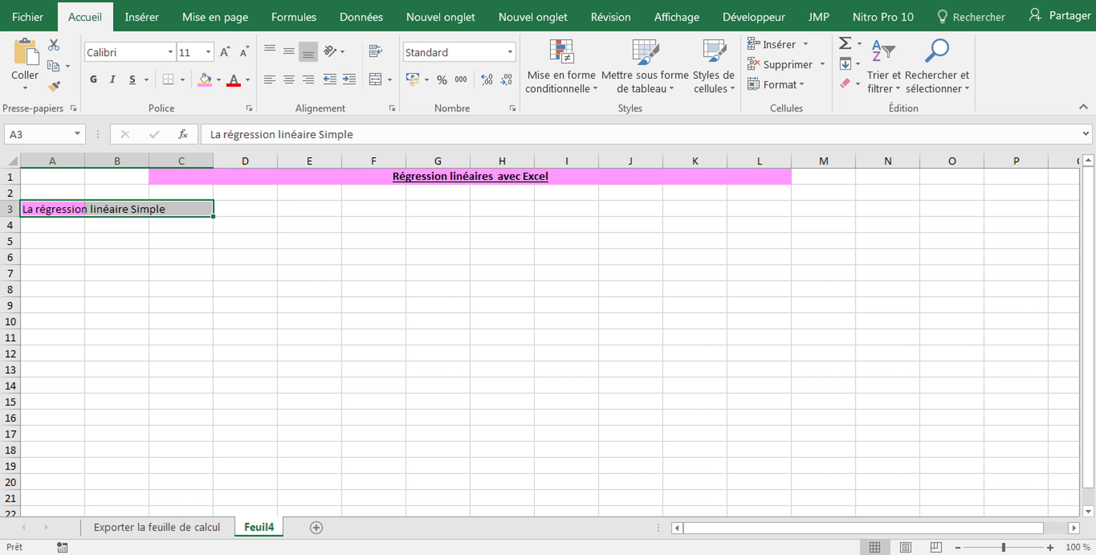
click(375, 80)
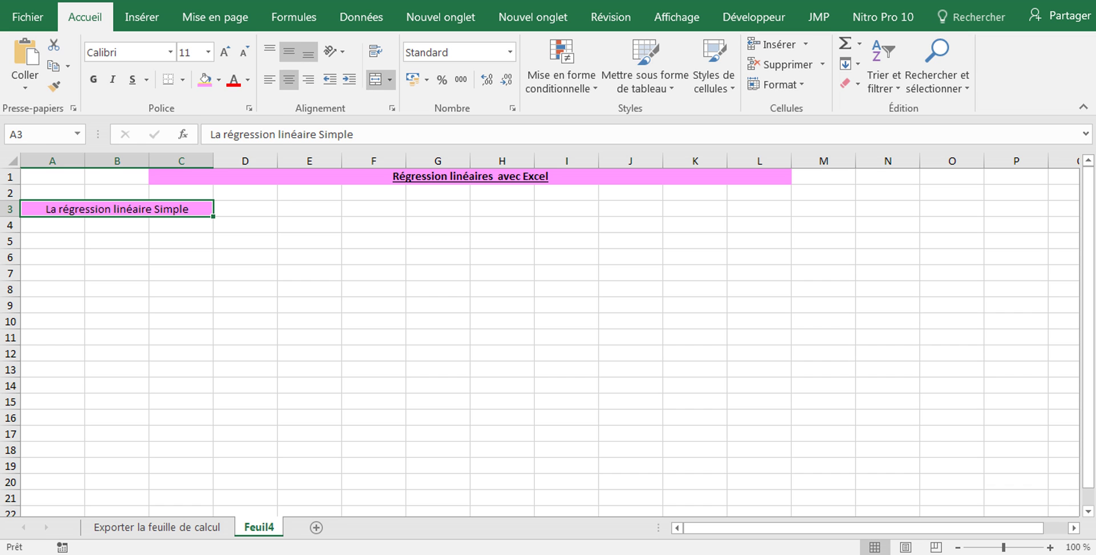
- Middle-align the merged heading in row 3 vertically and make its text bold and italic
click(289, 52)
click(94, 79)
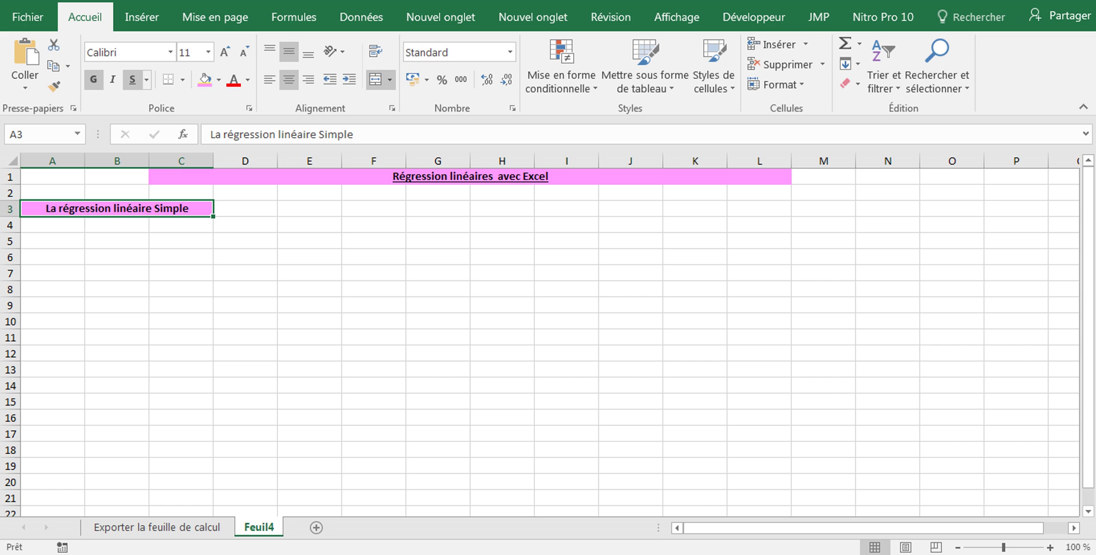
click(112, 79)
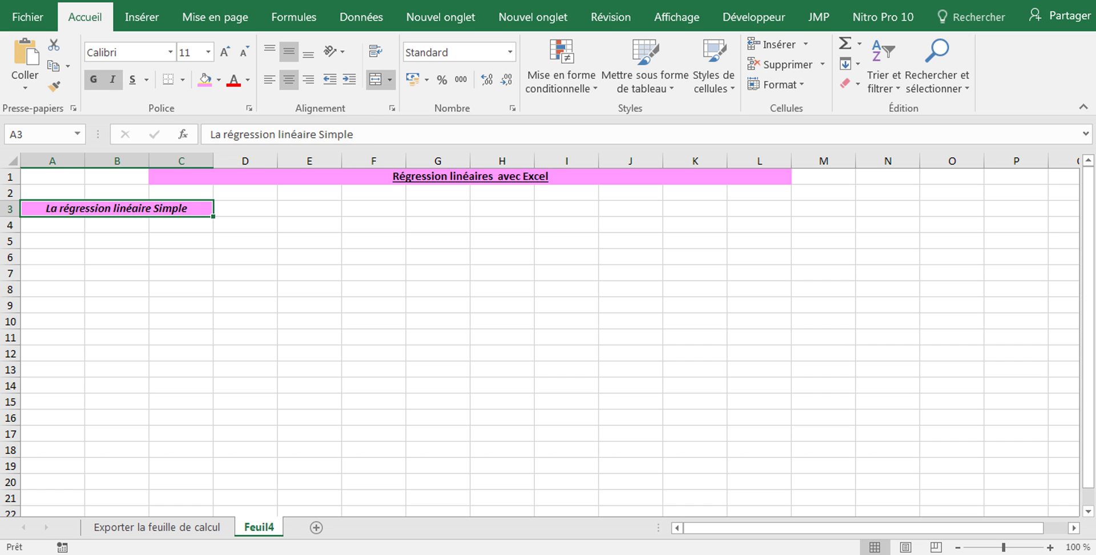
drag(182, 337, 182, 324)
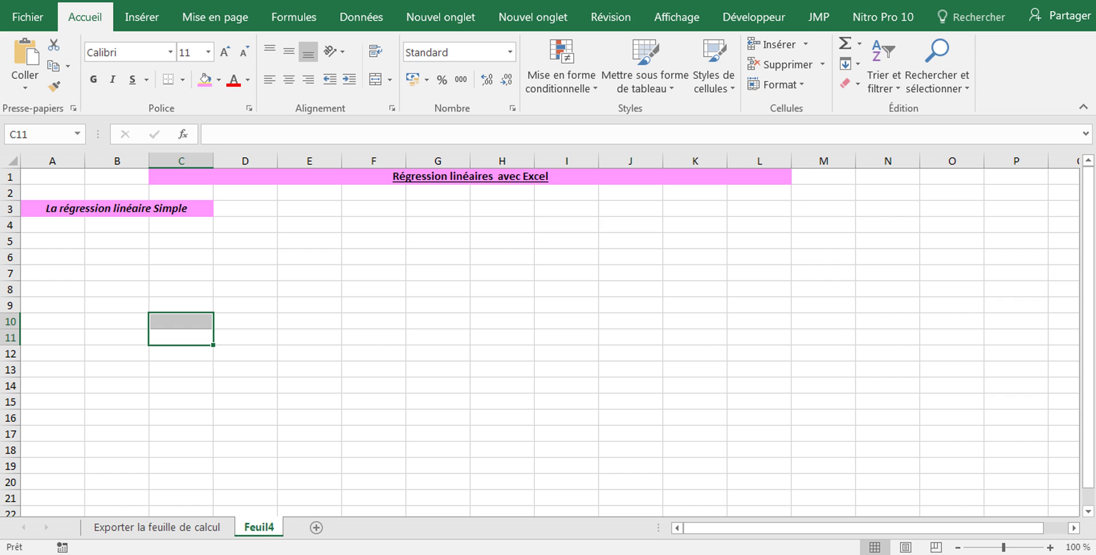
key(Right)
key(Right)
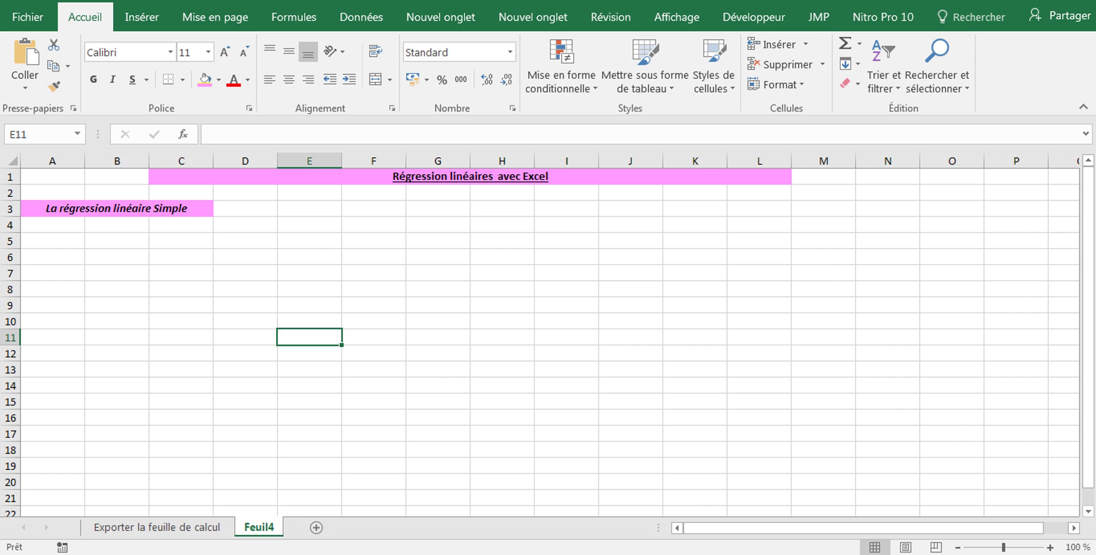
click(117, 241)
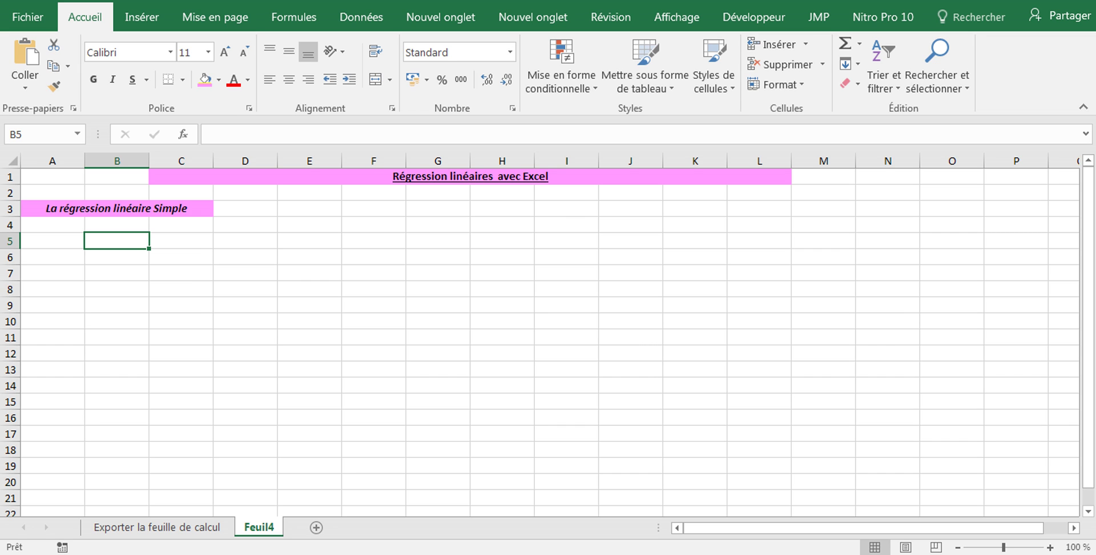
text(F)
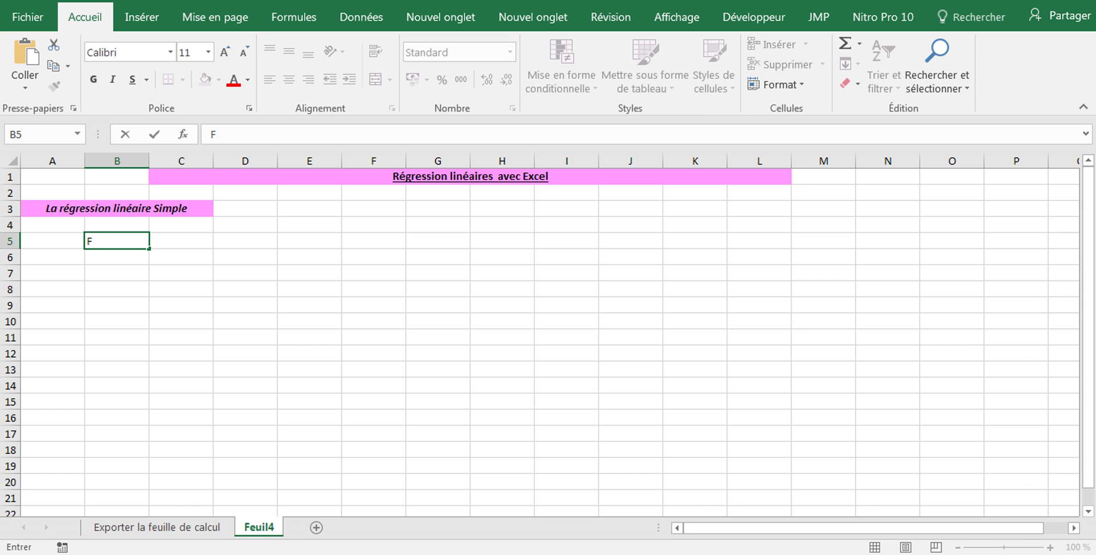
text((x))
key(Return)
click(117, 240)
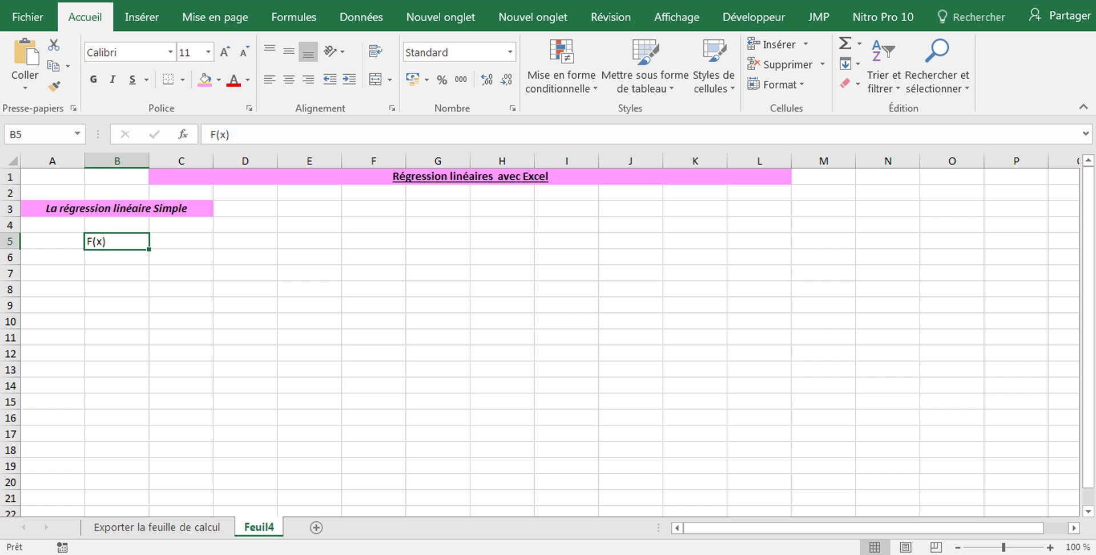
key(BackSpace)
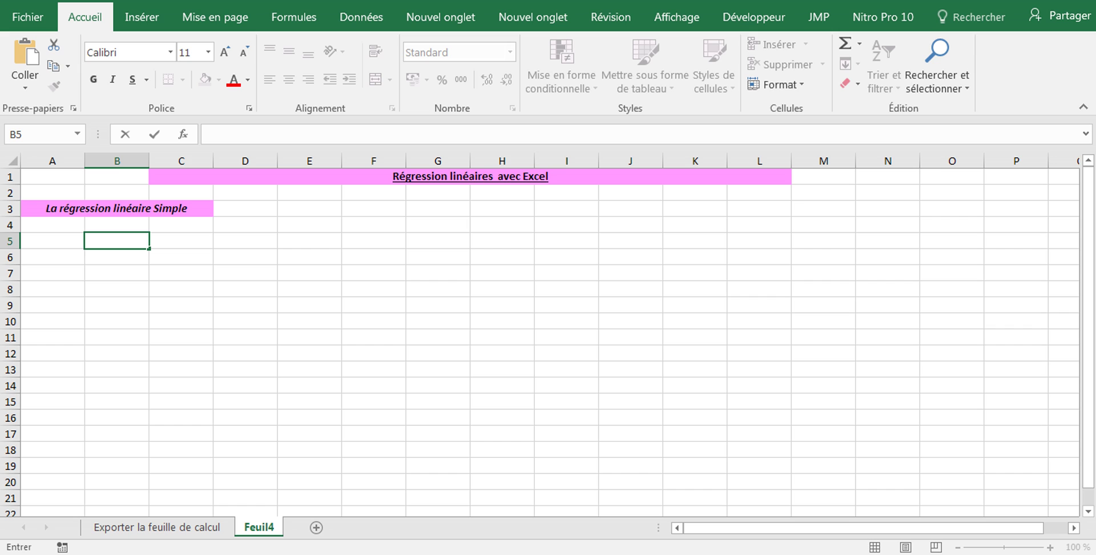
- Enter the column header "f(x)" in cell B5 and move it to C5
text(f(x))
click(181, 272)
click(117, 256)
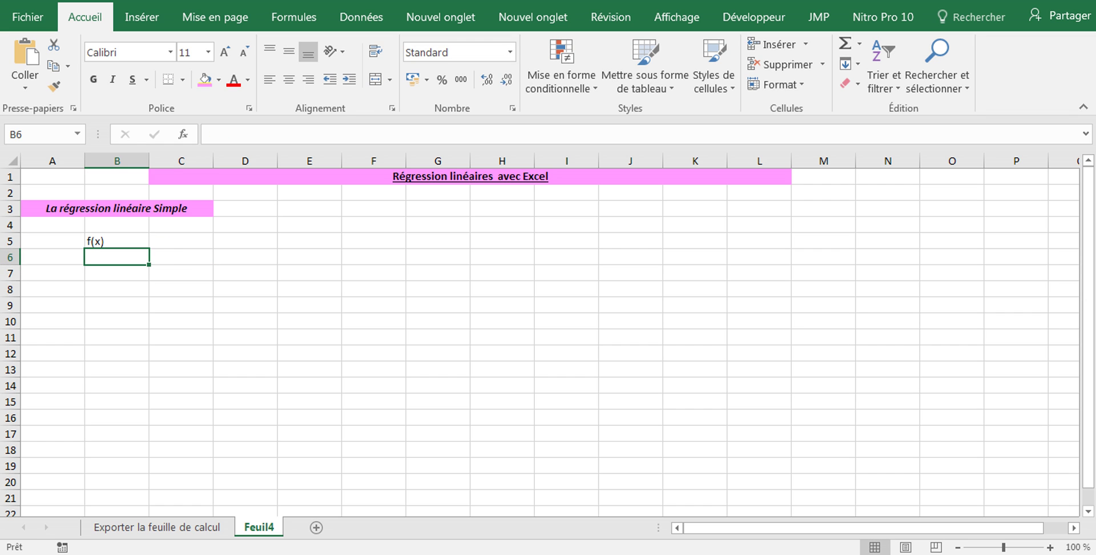
click(117, 241)
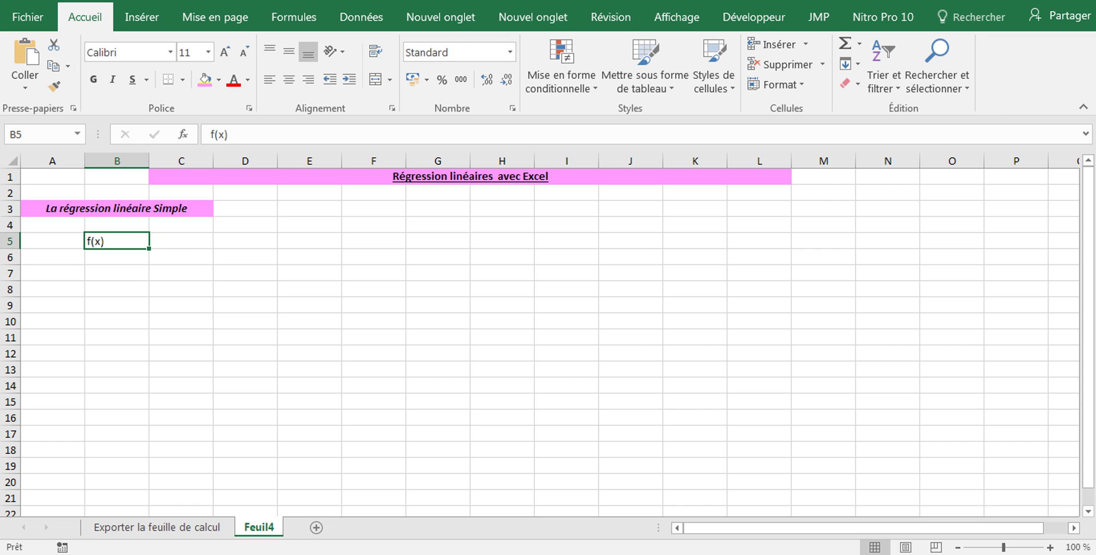
drag(92, 249, 157, 251)
click(171, 272)
- Enter the column header "x" in cell B5 and centre both headers in B5:C5 horizontally
click(117, 240)
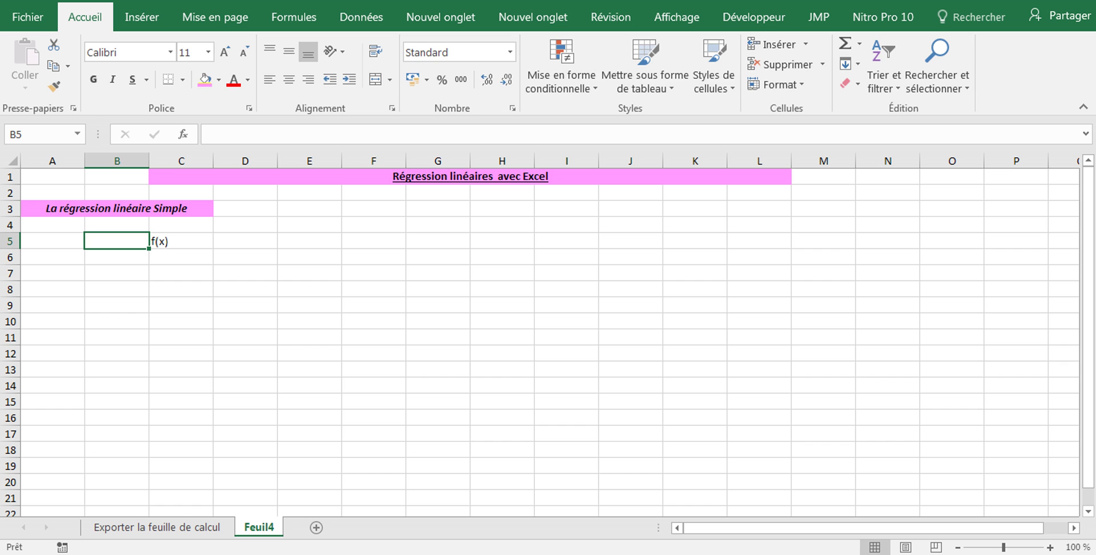
text(x)
click(181, 336)
drag(117, 241, 180, 241)
click(289, 79)
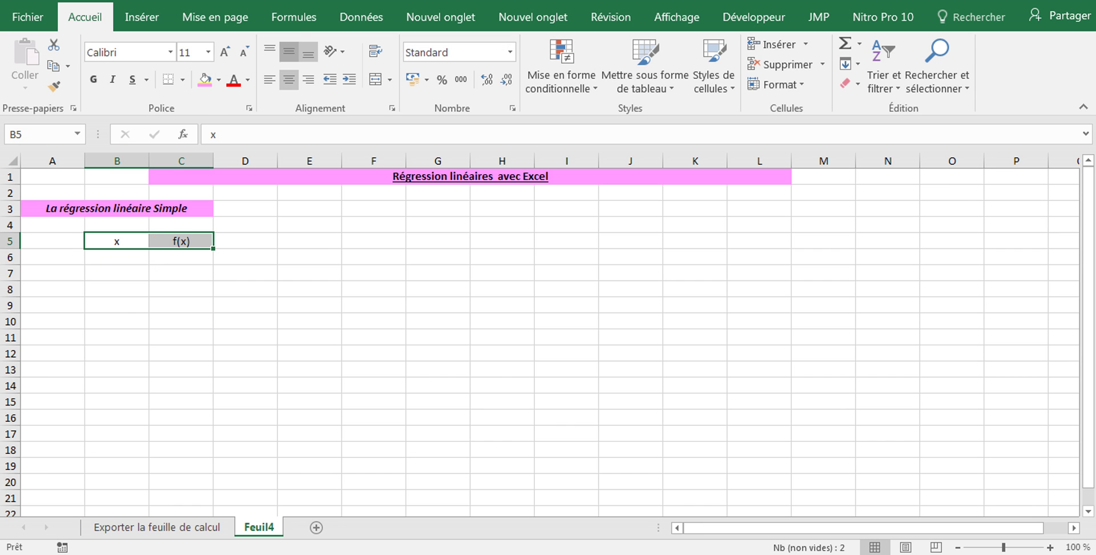
click(245, 289)
click(181, 257)
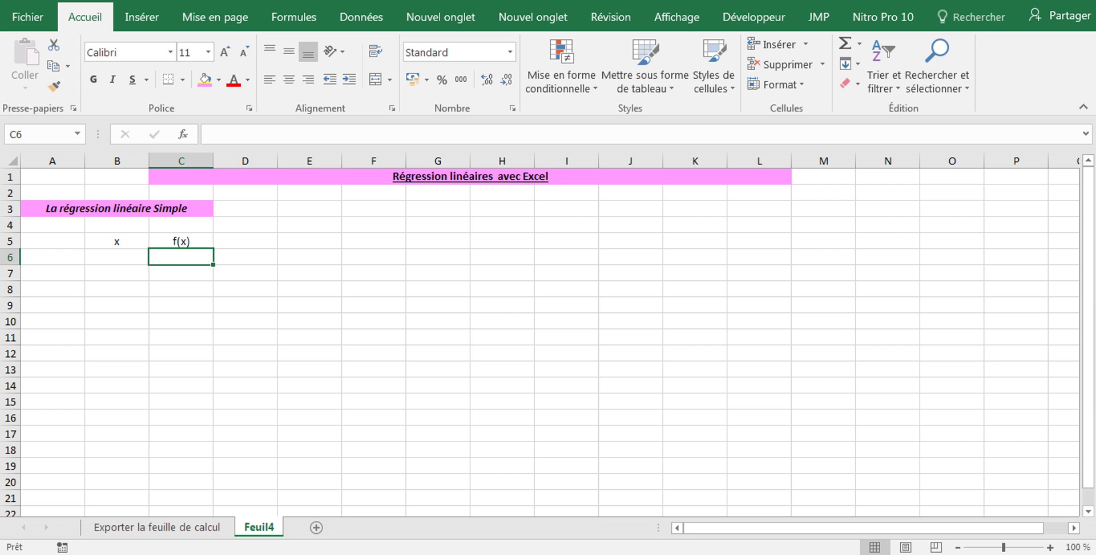
- Enter the first two x values, 1 in cell B6 and 2 in cell B7
click(117, 257)
text(1)
click(181, 386)
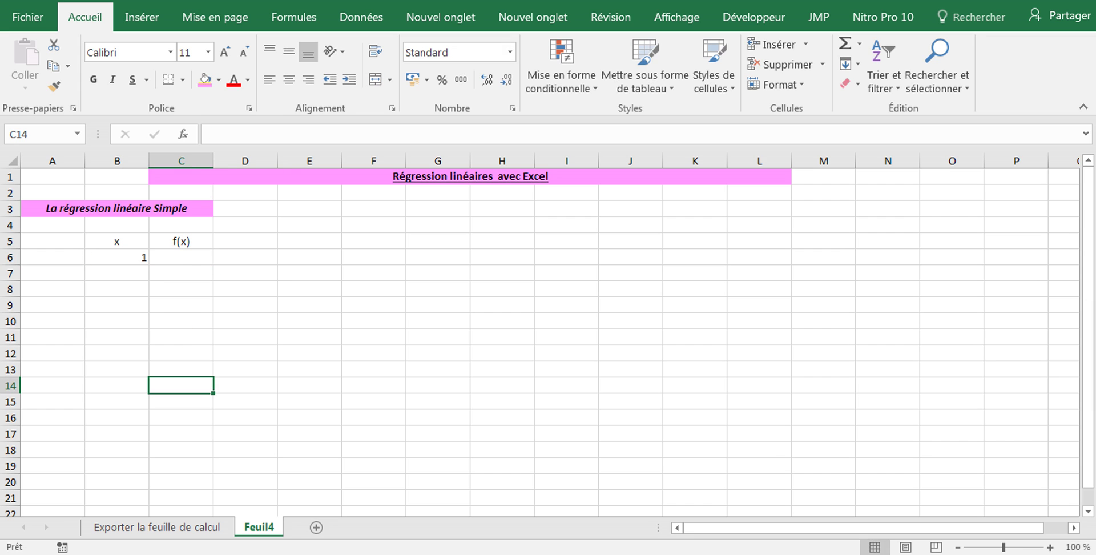
click(117, 257)
click(117, 272)
text(2)
click(181, 320)
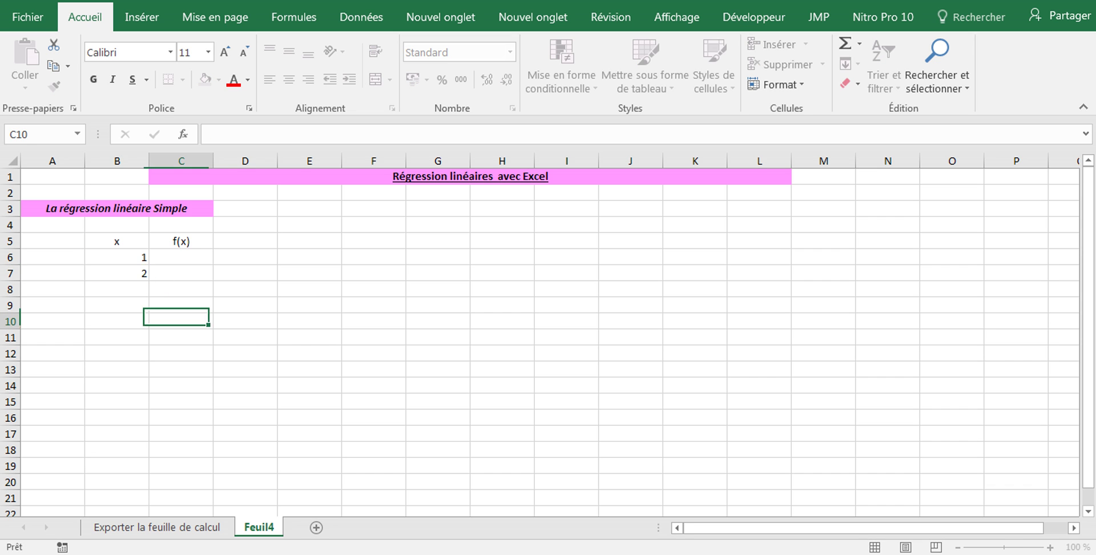
- Extend the x series from B6:B7 down to 15 in cell B20
drag(117, 257, 147, 482)
click(309, 465)
click(117, 482)
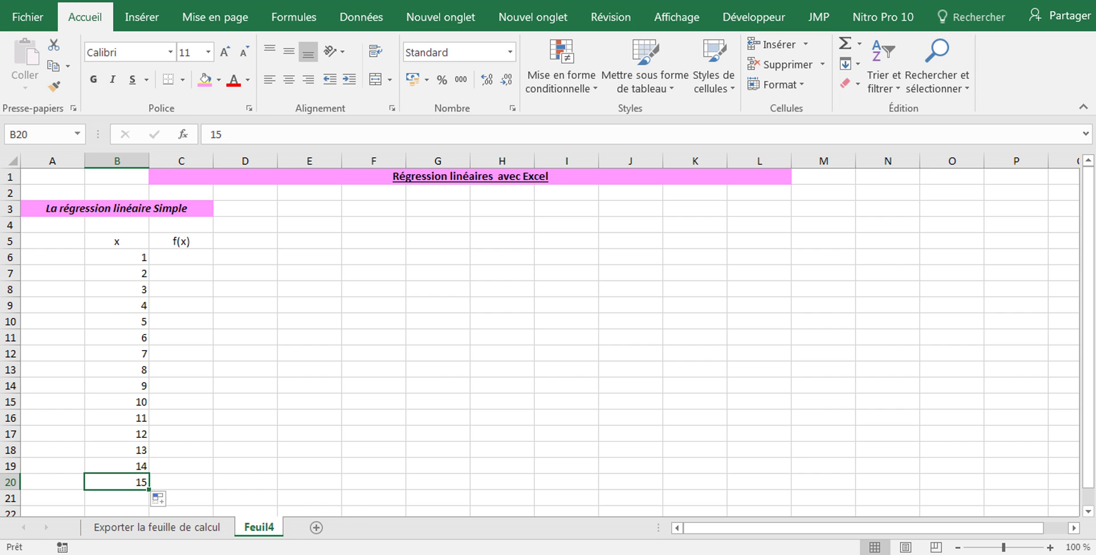
- Enter the f(x) values 10, 30 and 45 in cells C6 to C8
click(181, 257)
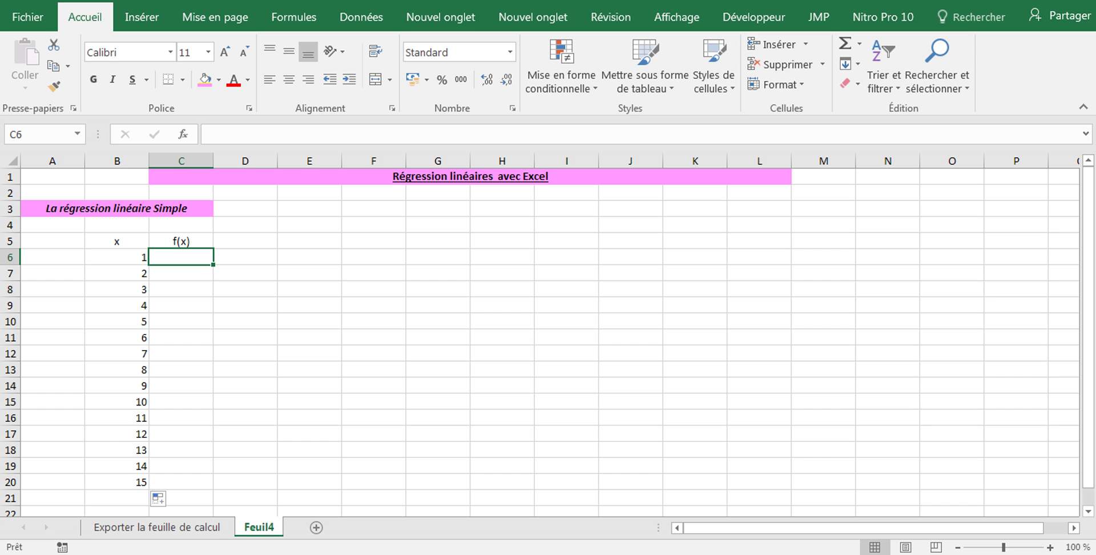
text(10)
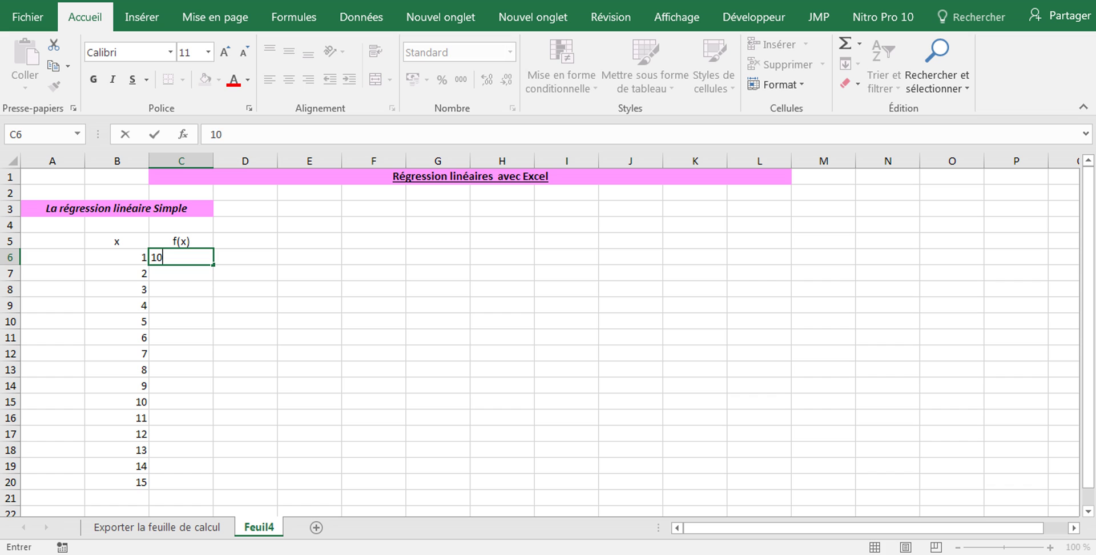
key(Return)
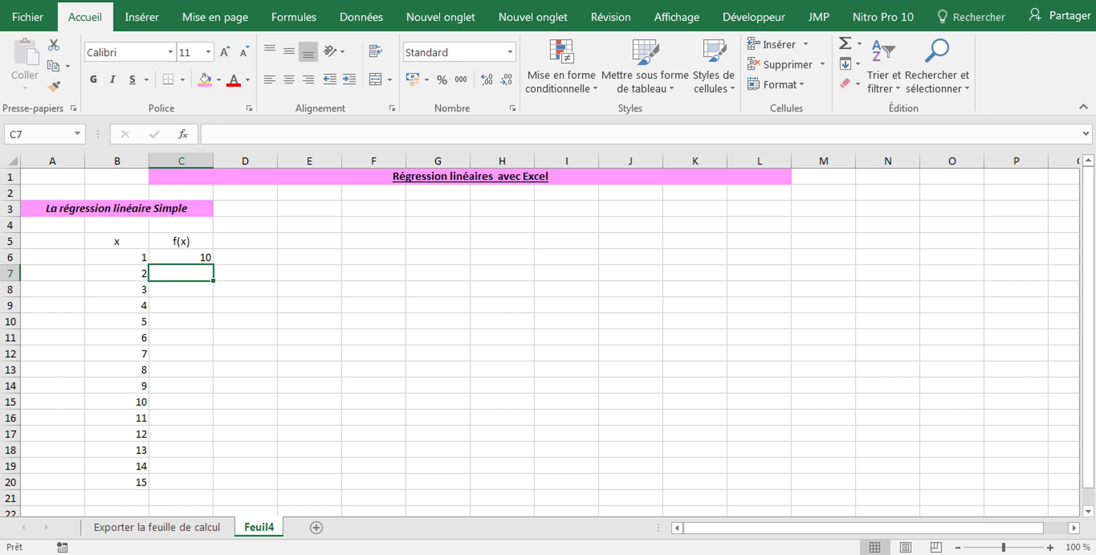
text(30)
key(Return)
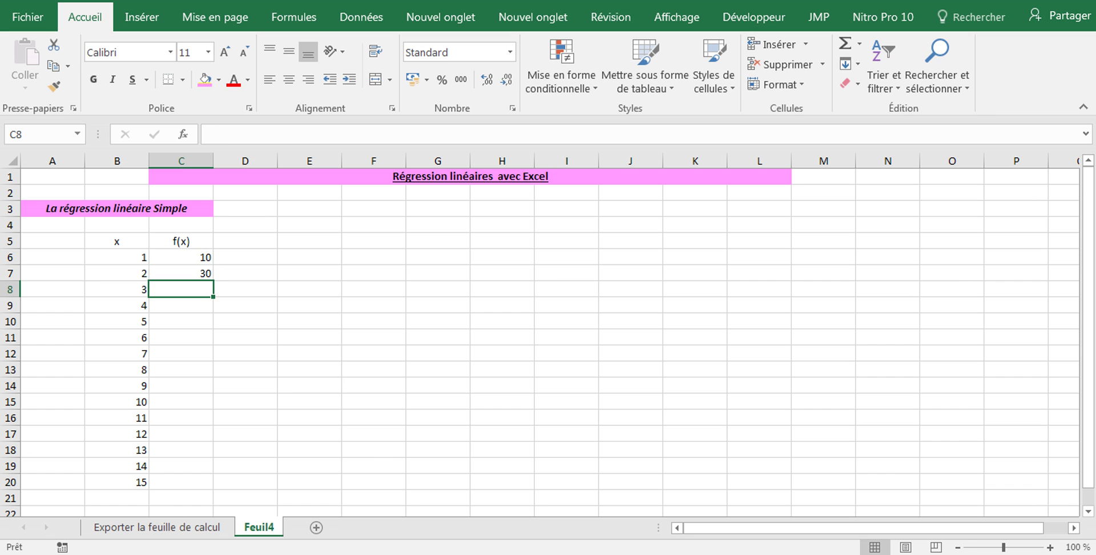
text(2)
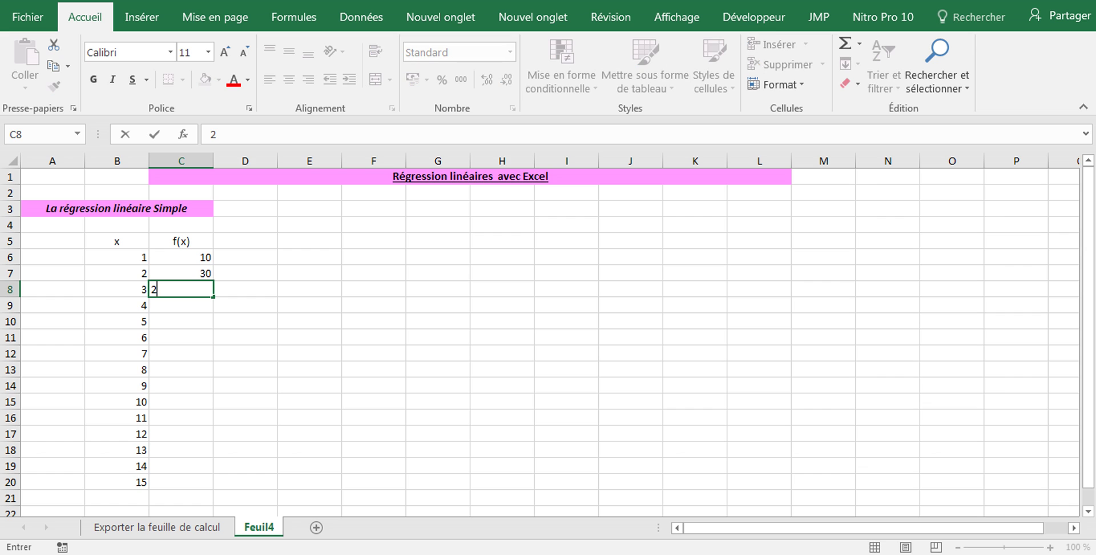
key(BackSpace)
text(45)
key(Return)
text(100)
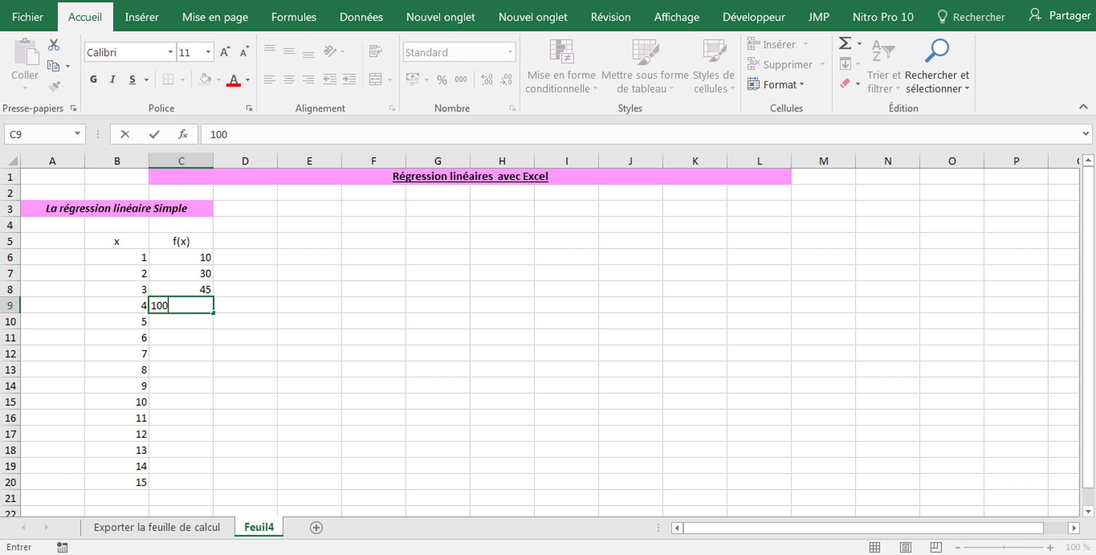
key(Return)
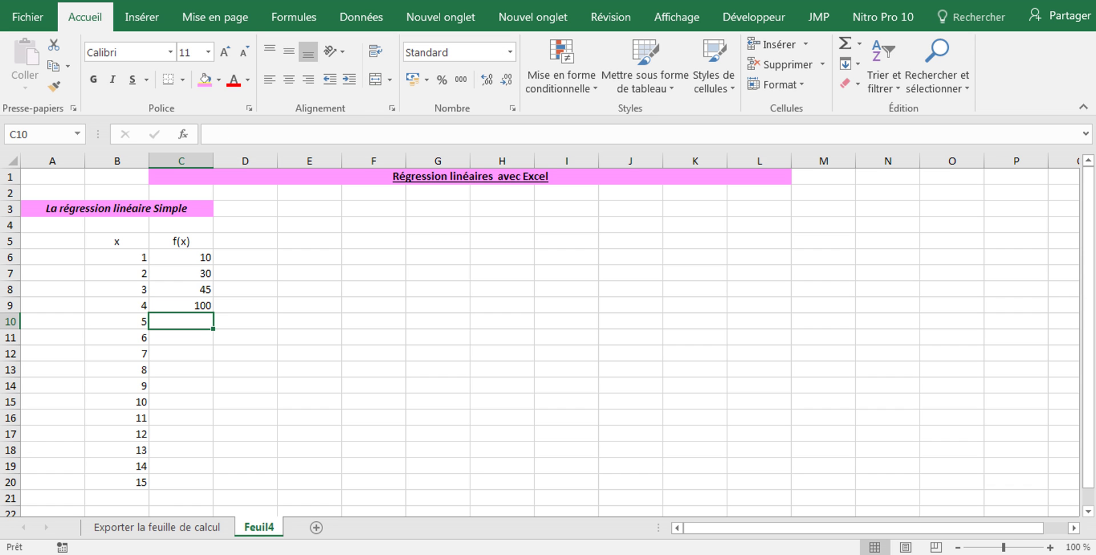
text(1)
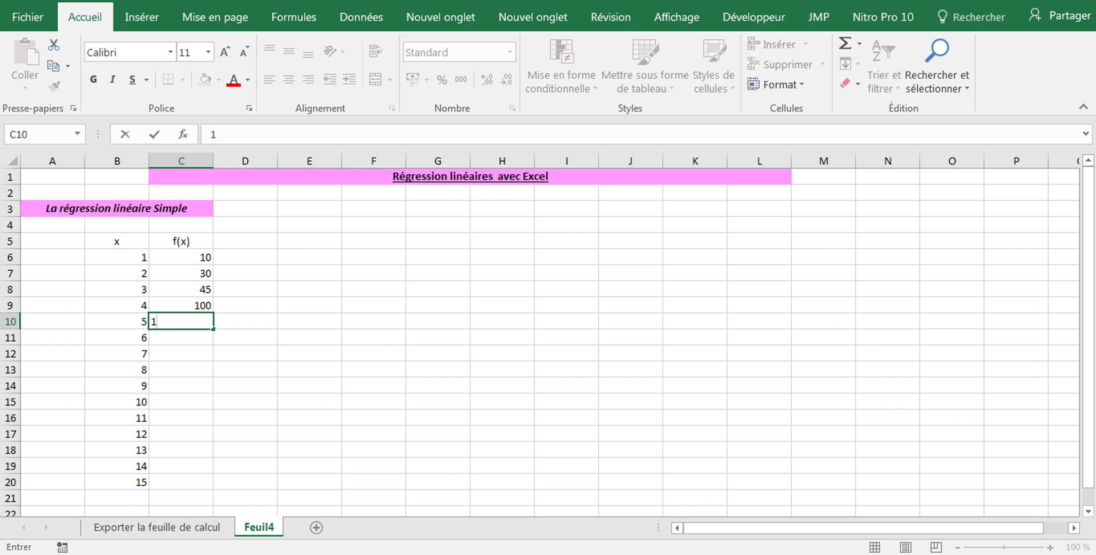
key(Up)
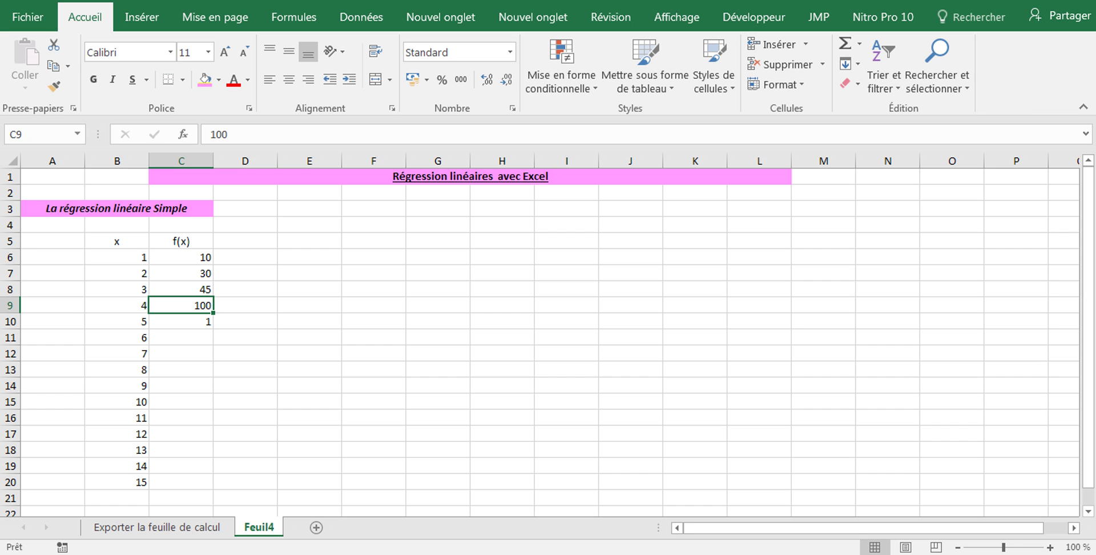
- Enter the f(x) values 60, 85, 110 and 135 in cells C9 to C12
text(60)
key(Return)
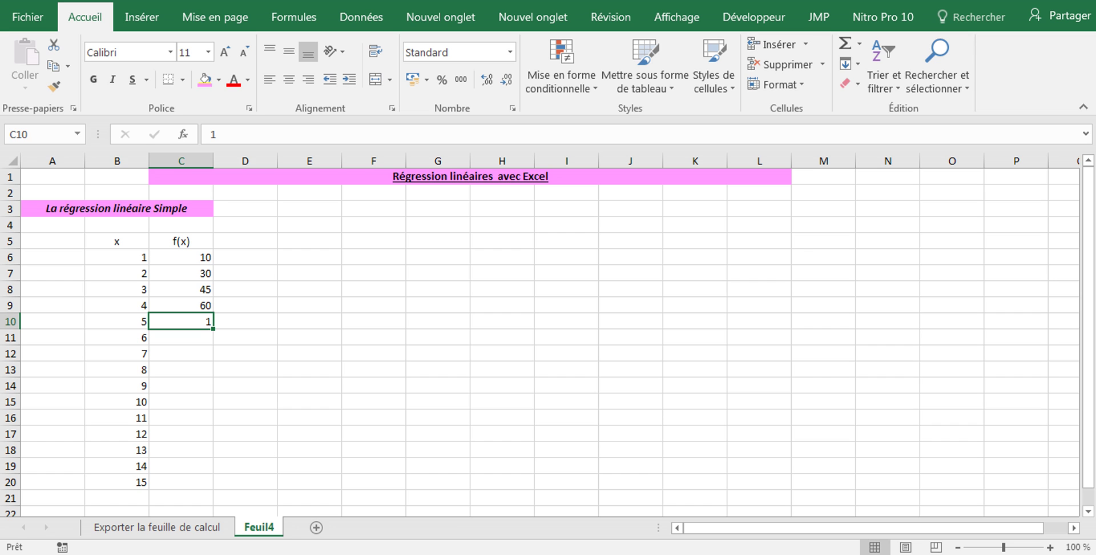
text(85)
key(Return)
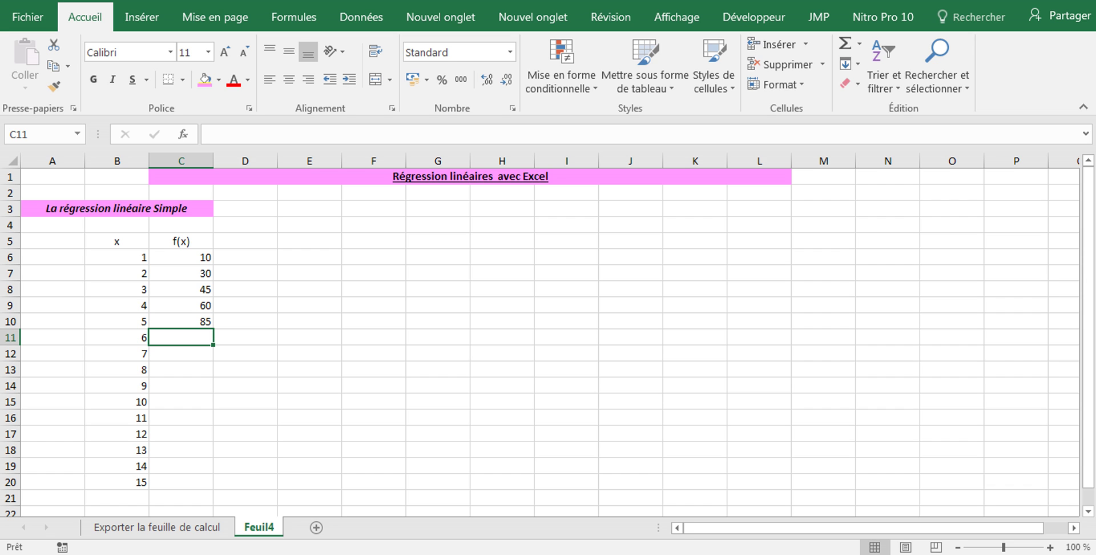
text(110)
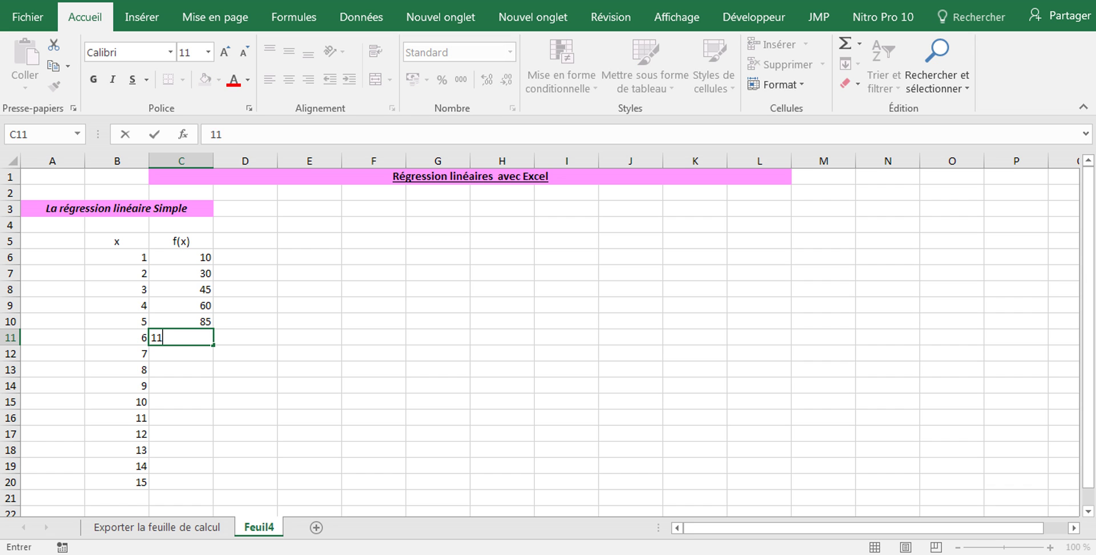
key(Return)
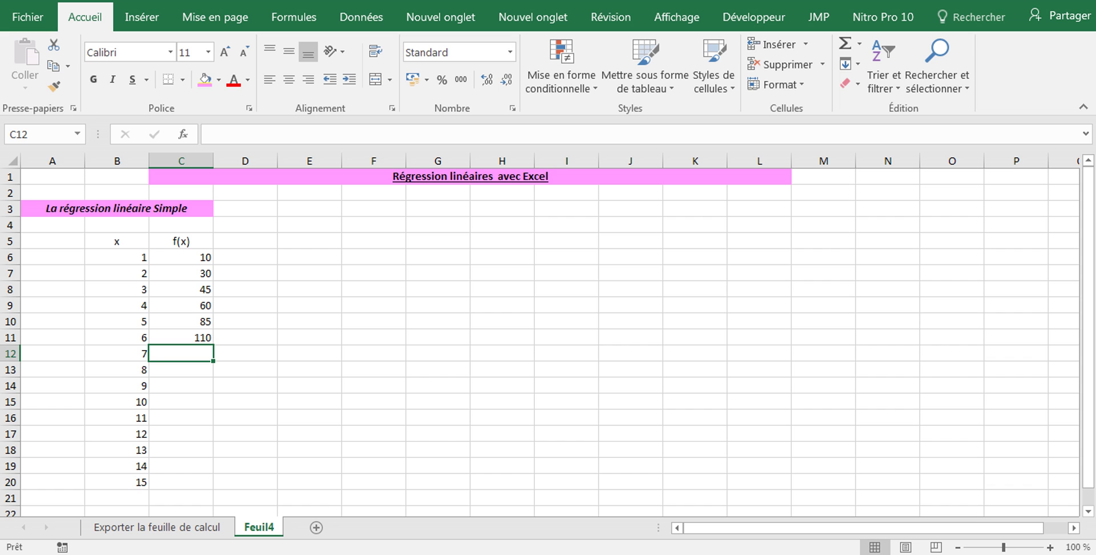
text(135)
key(Return)
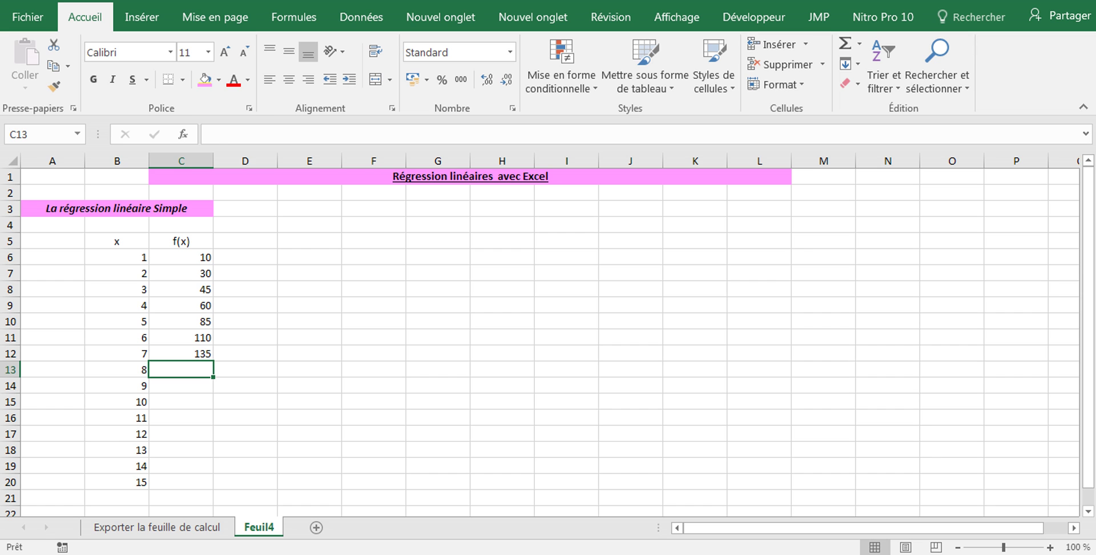
- Enter the f(x) values 157, 180 and 220 in cells C13 to C15
text(157)
key(Return)
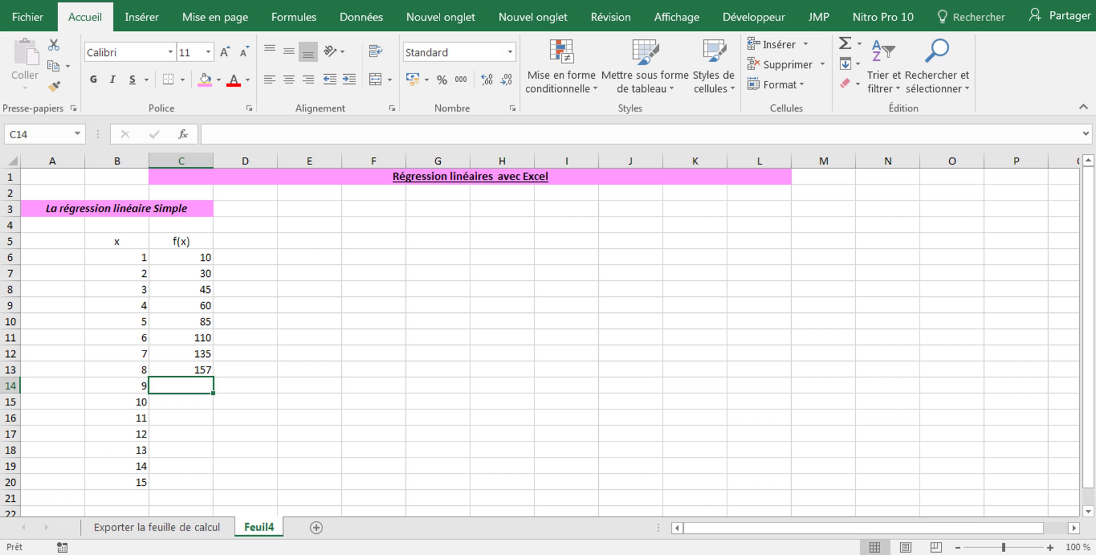
text(1)
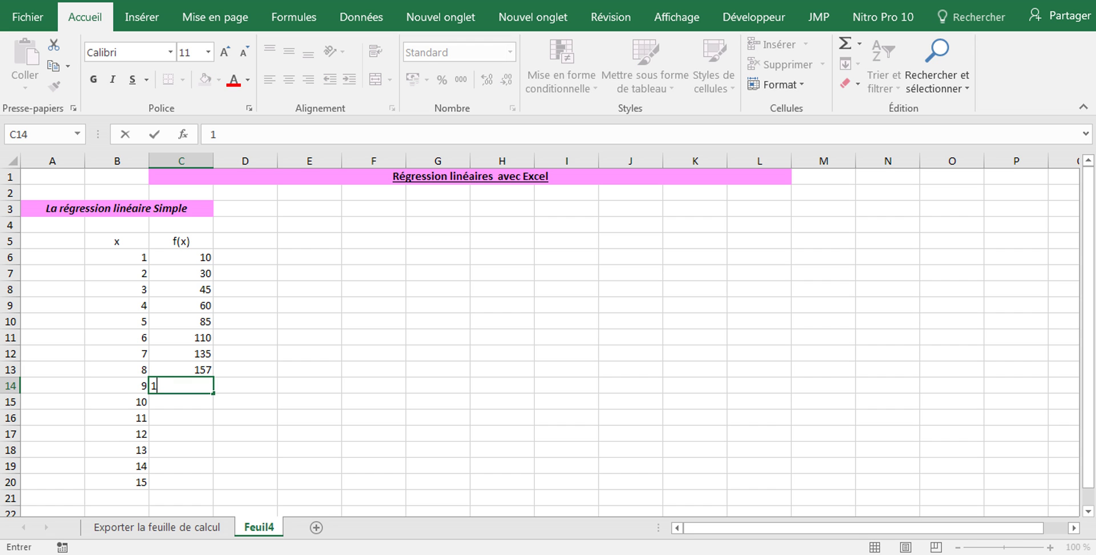
text(80)
key(Return)
text(2)
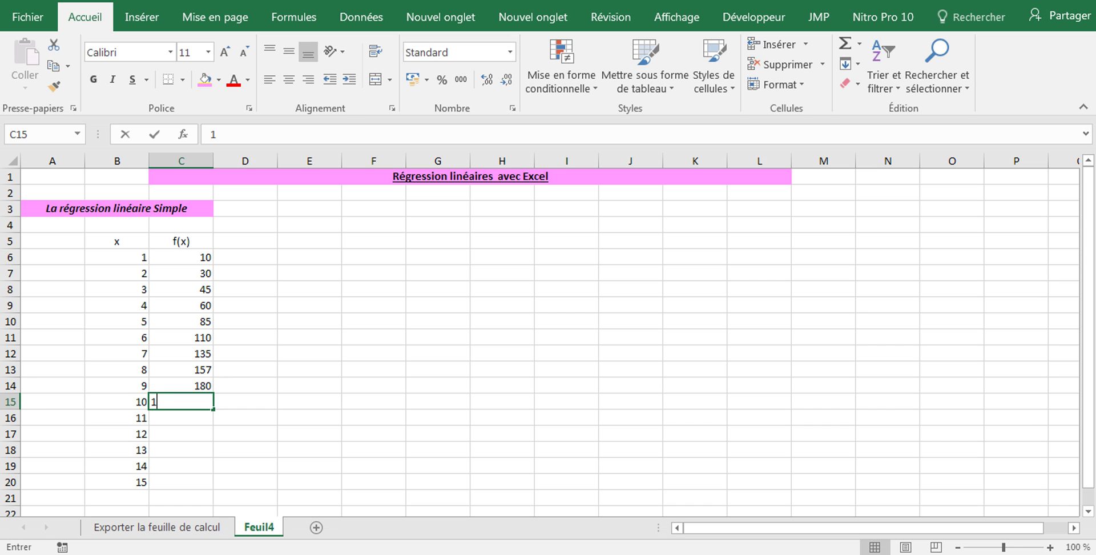
text(20)
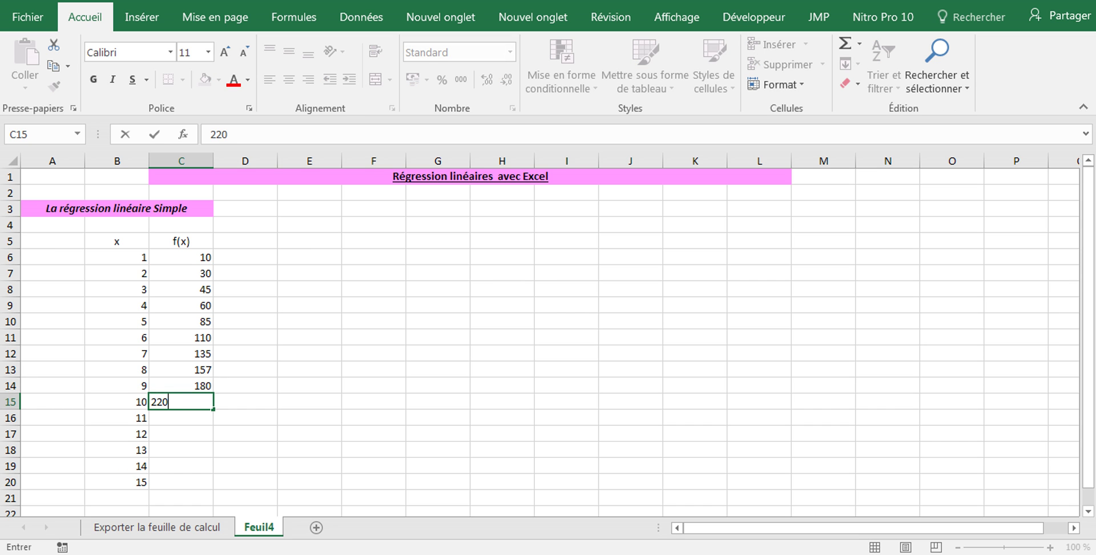
click(309, 418)
- Clear the surplus x values 11 to 15 by emptying the range B16:C20
drag(117, 417, 182, 482)
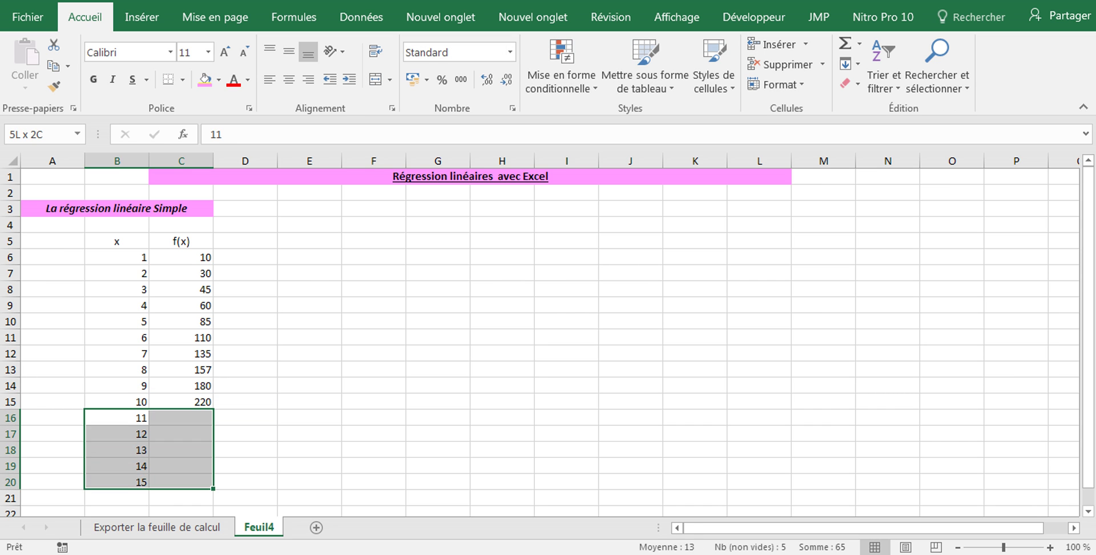
key(Delete)
click(438, 434)
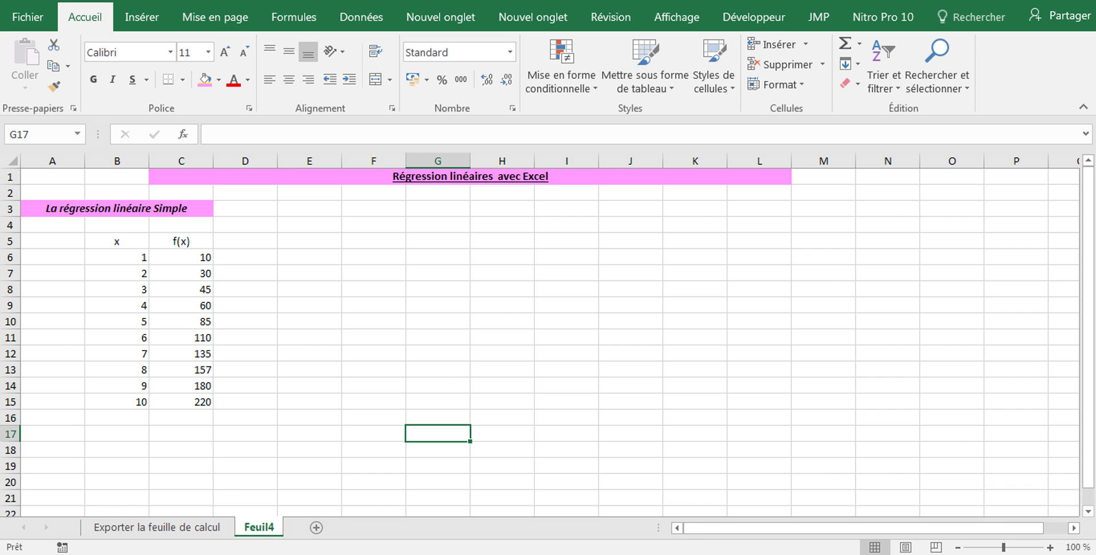
- Apply all borders to the table B5:C15 and centre its contents horizontally
drag(117, 241, 181, 401)
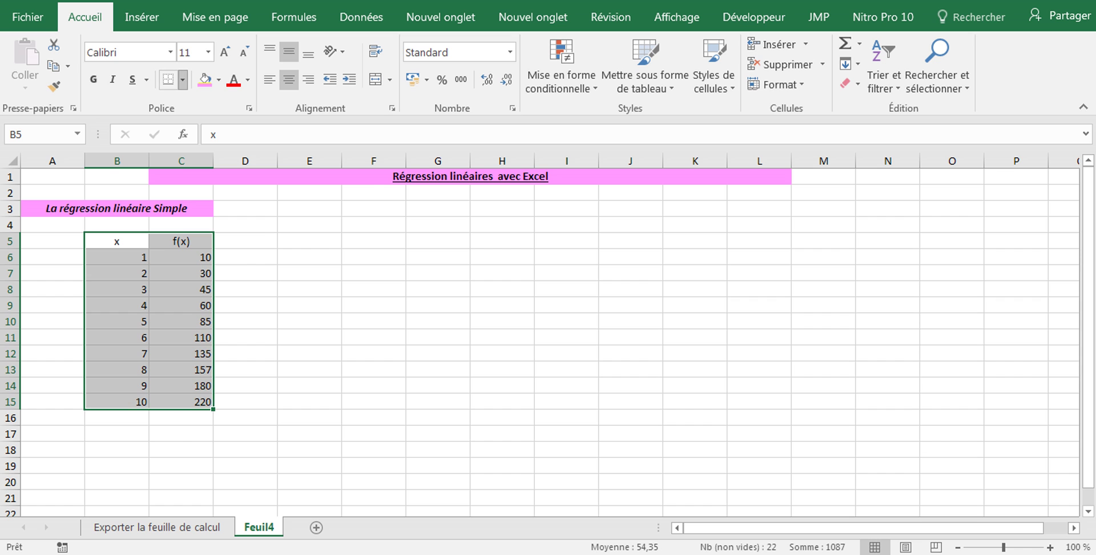
click(182, 79)
click(227, 217)
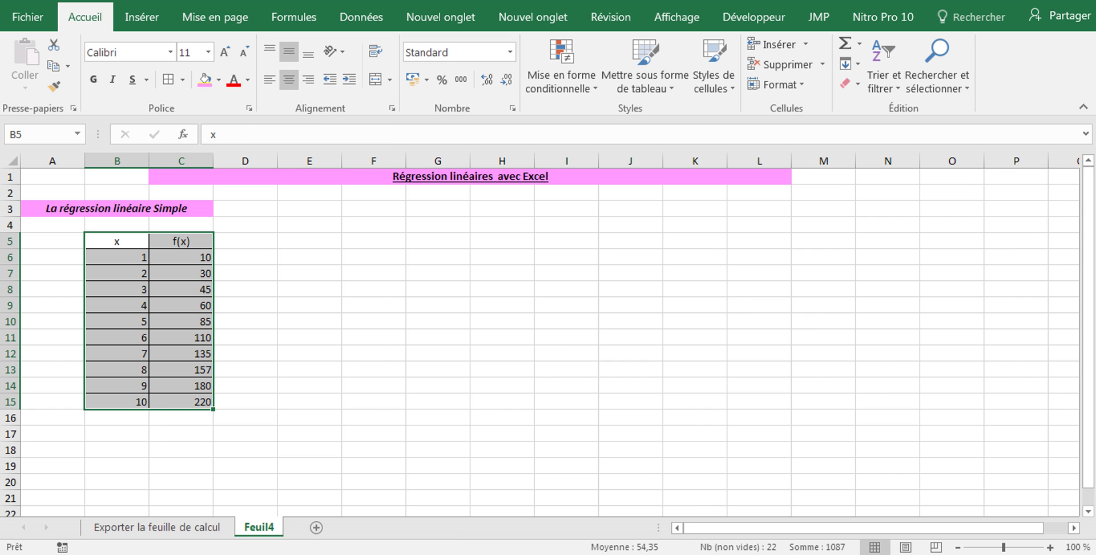
click(289, 80)
click(289, 79)
click(374, 353)
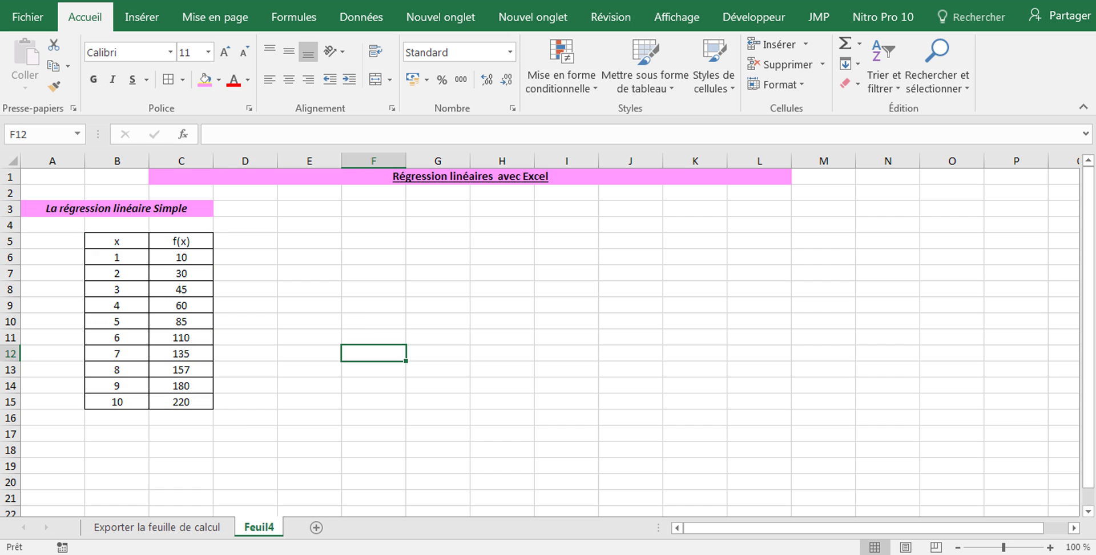
click(117, 241)
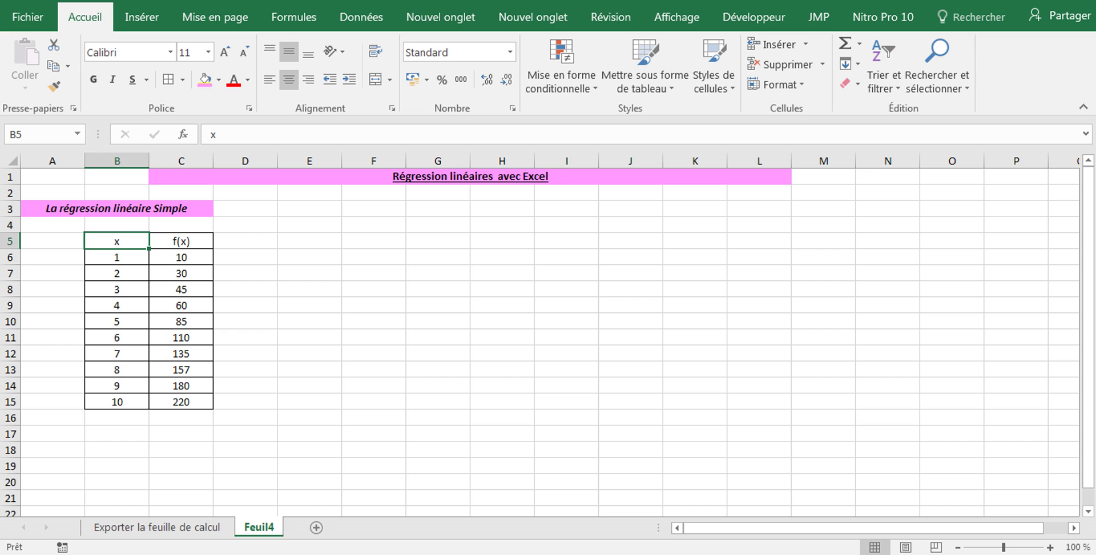
click(181, 241)
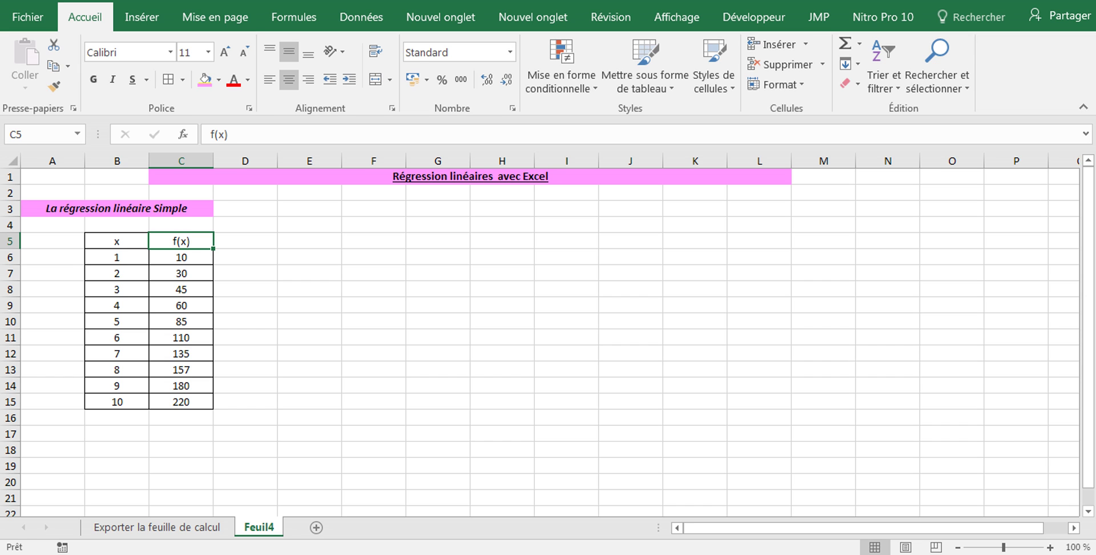
click(117, 241)
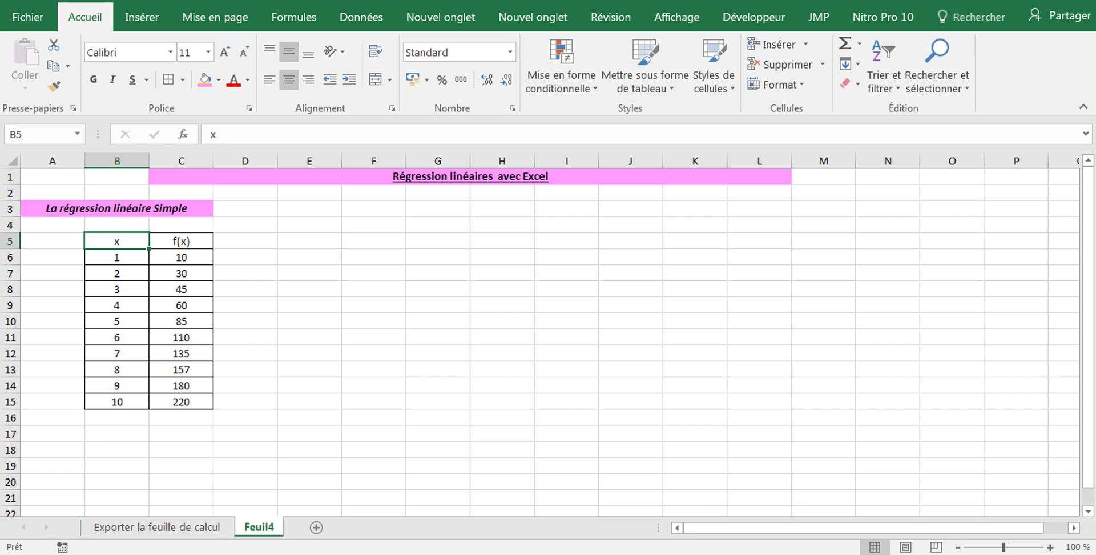
click(181, 257)
drag(181, 241, 181, 402)
drag(117, 241, 181, 417)
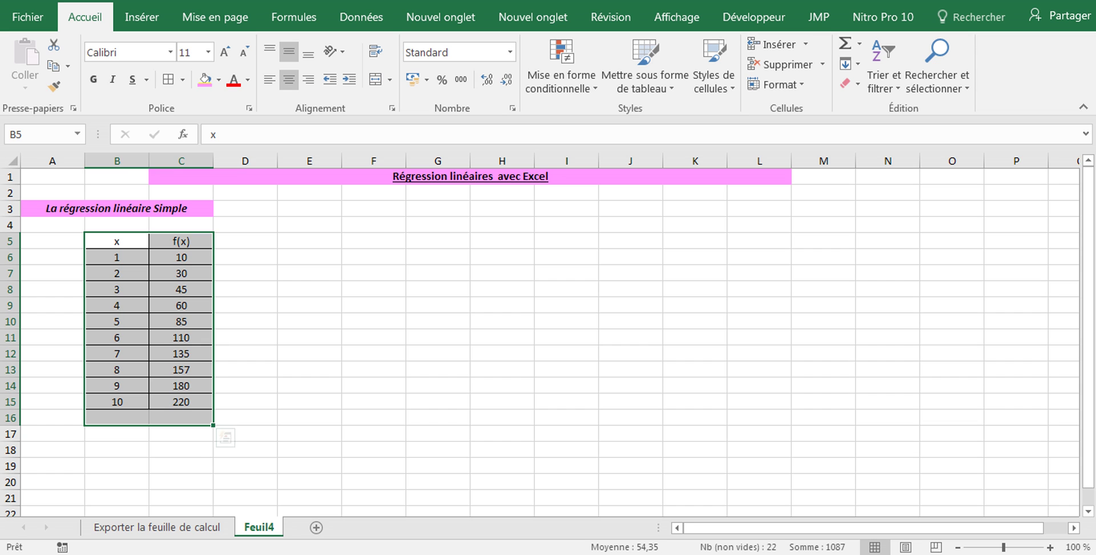
click(181, 241)
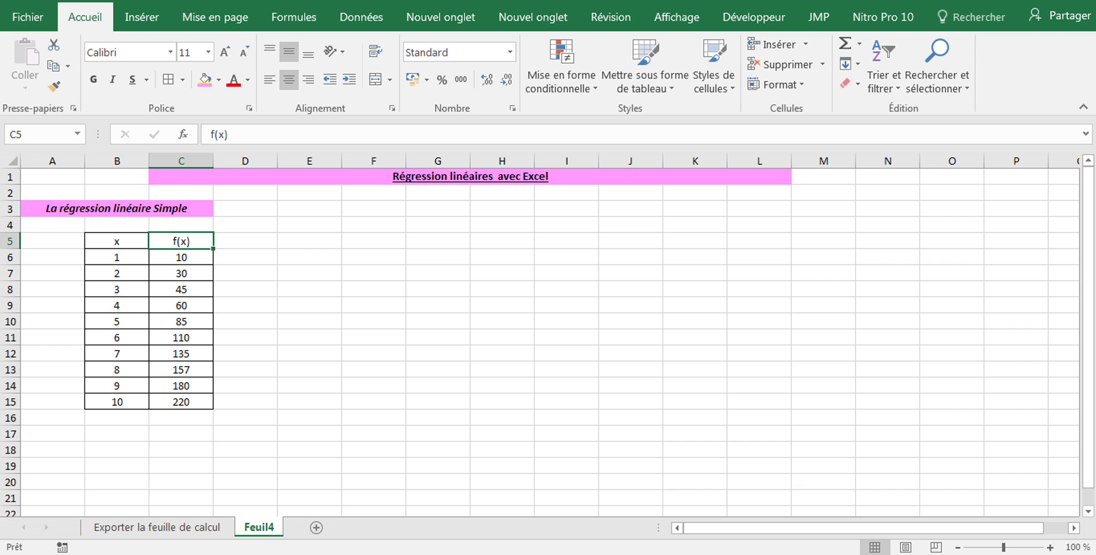
click(117, 242)
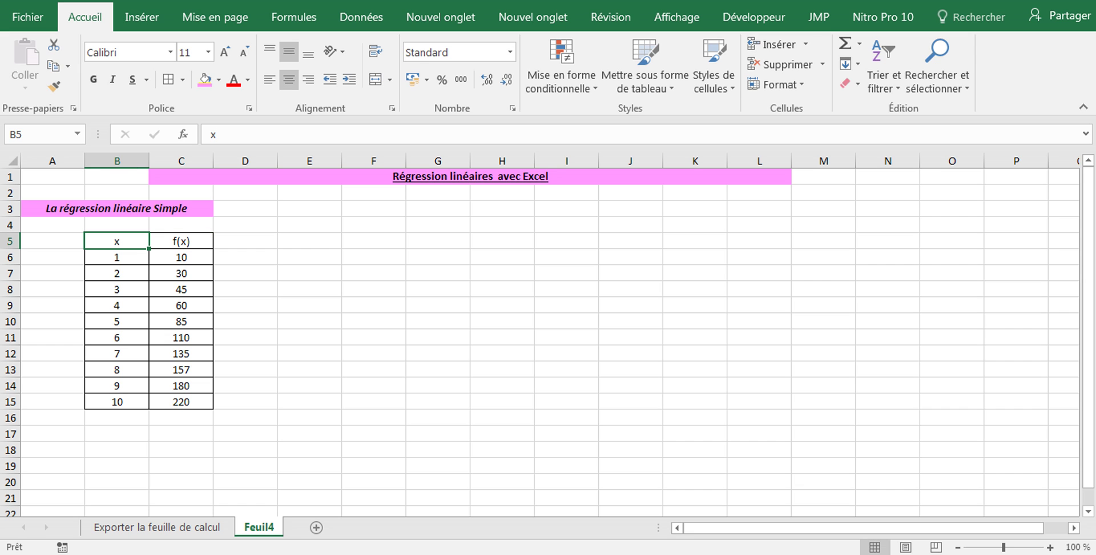
click(309, 305)
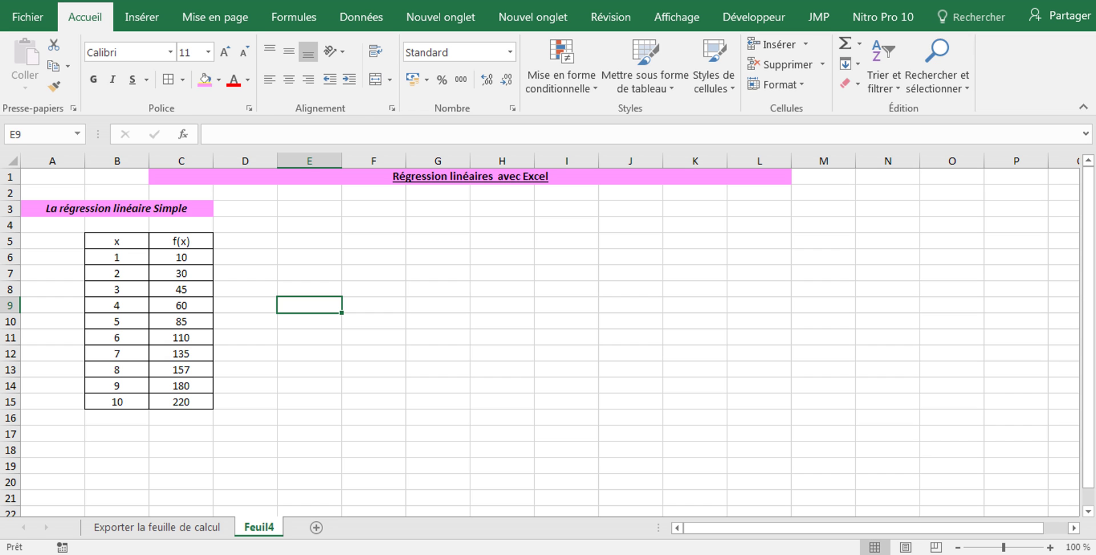
click(181, 241)
click(117, 241)
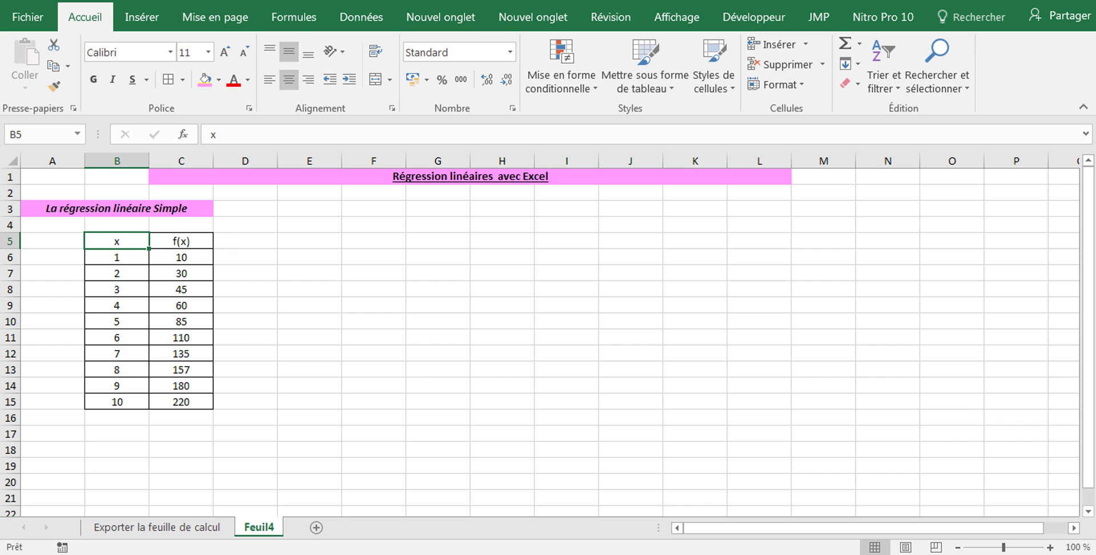
click(438, 368)
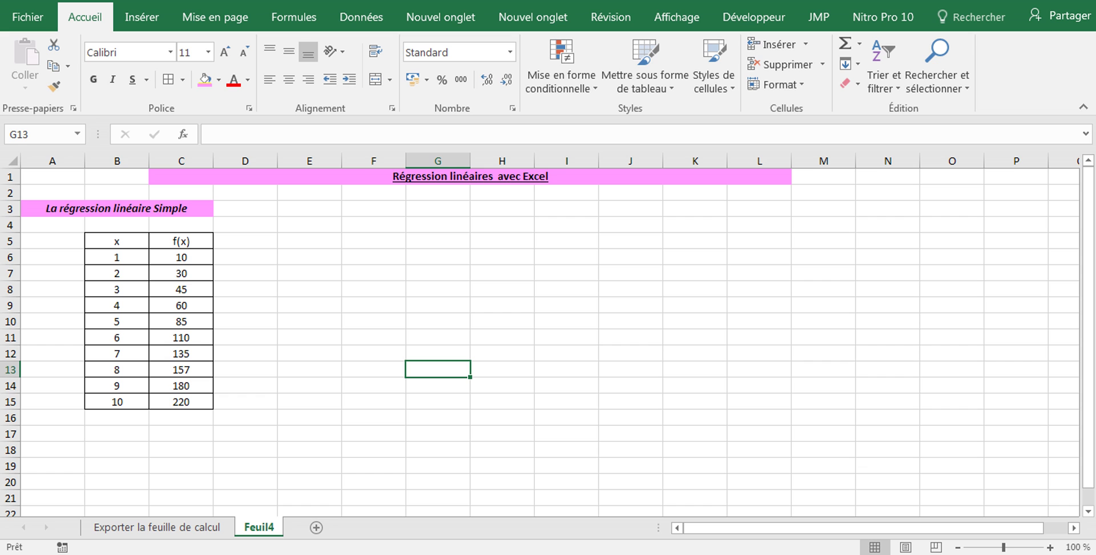
- Insert a markers-only scatter chart from the x and f(x) data in B5:C15
drag(117, 242, 181, 401)
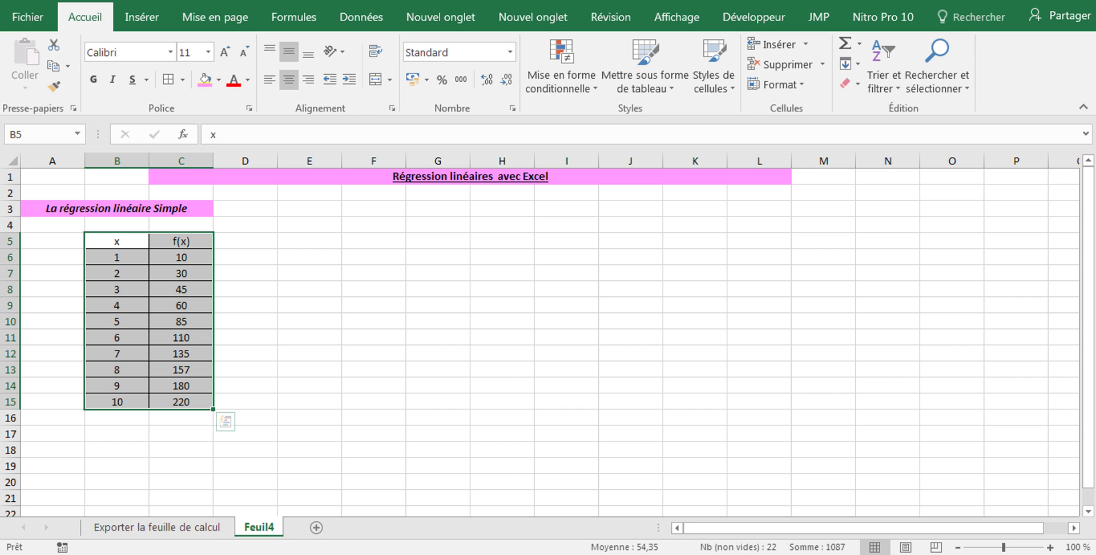
click(141, 16)
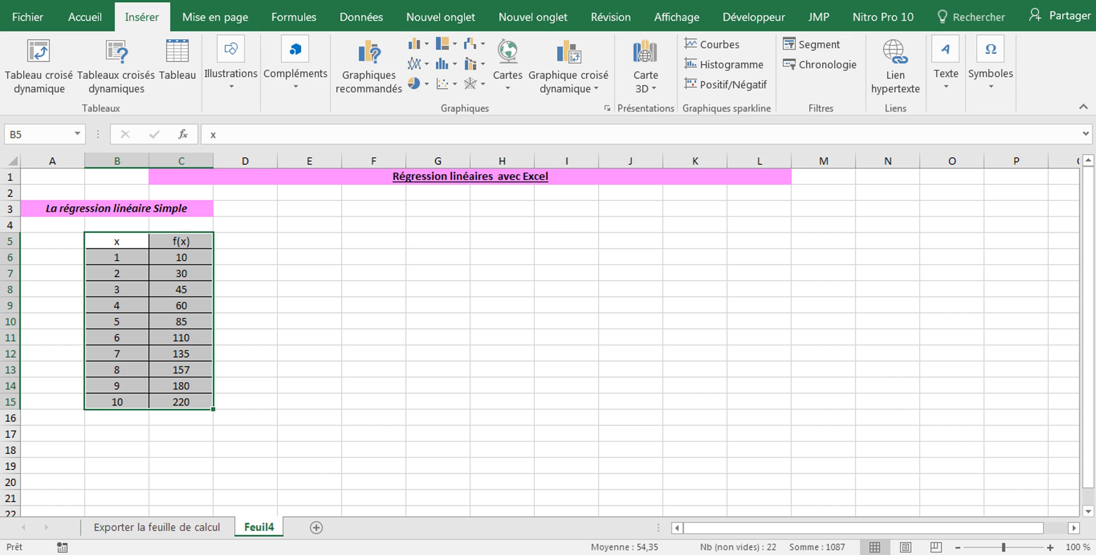
click(444, 83)
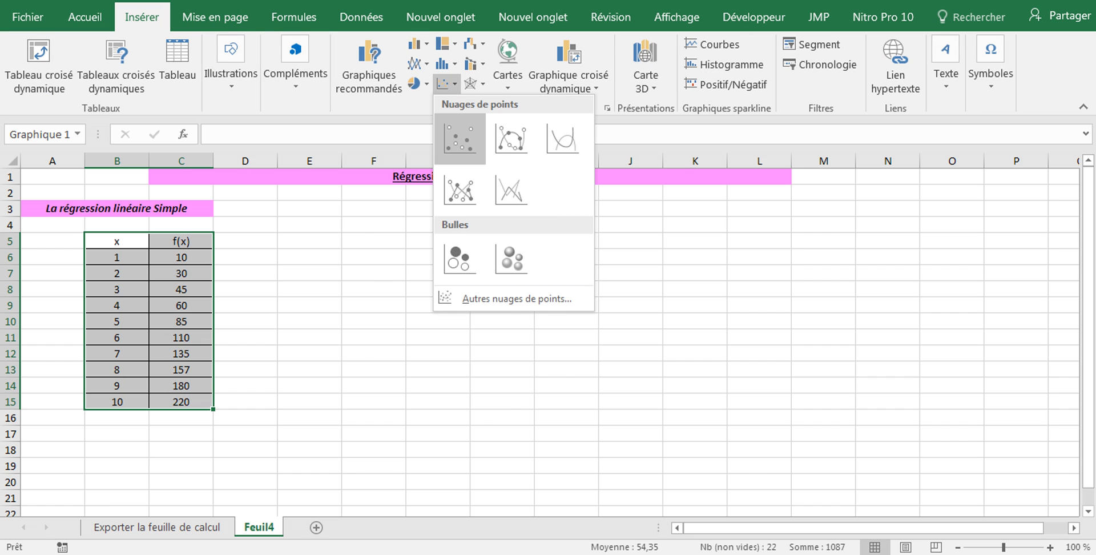
click(459, 136)
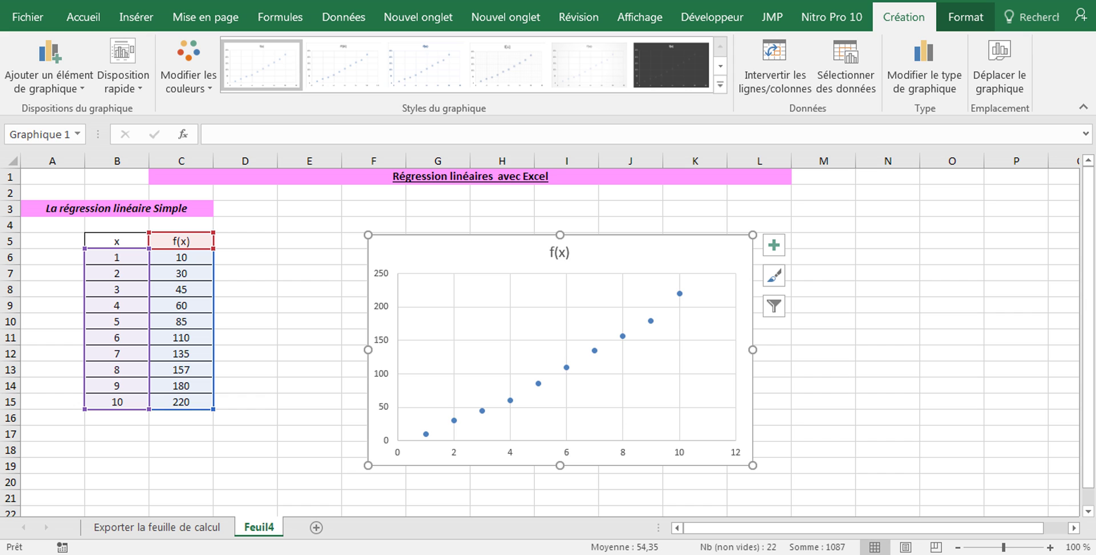
- Add a trendline to the f(x) data series in the scatter chart
click(538, 383)
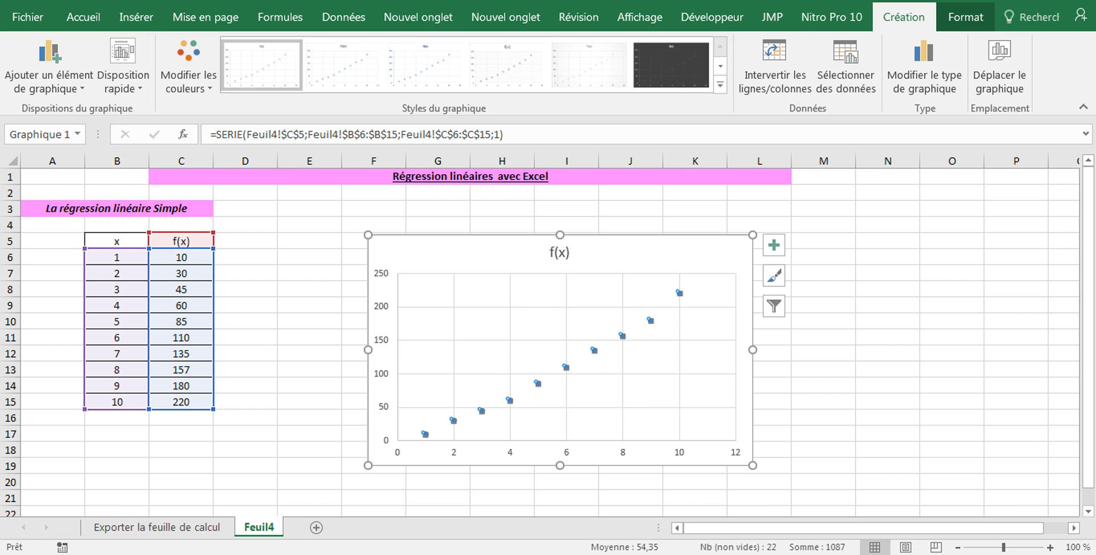
right_click(538, 384)
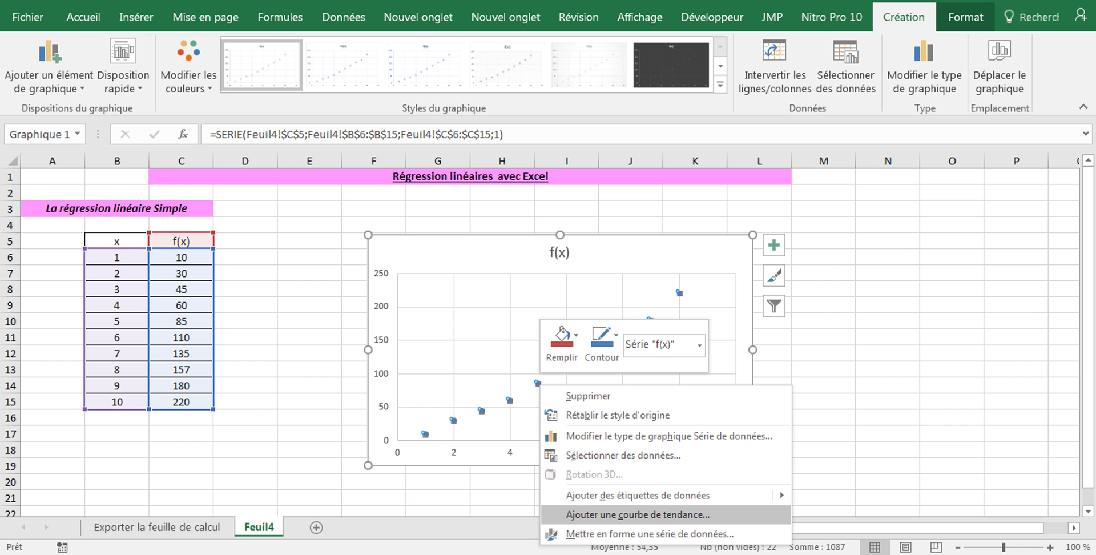
click(637, 514)
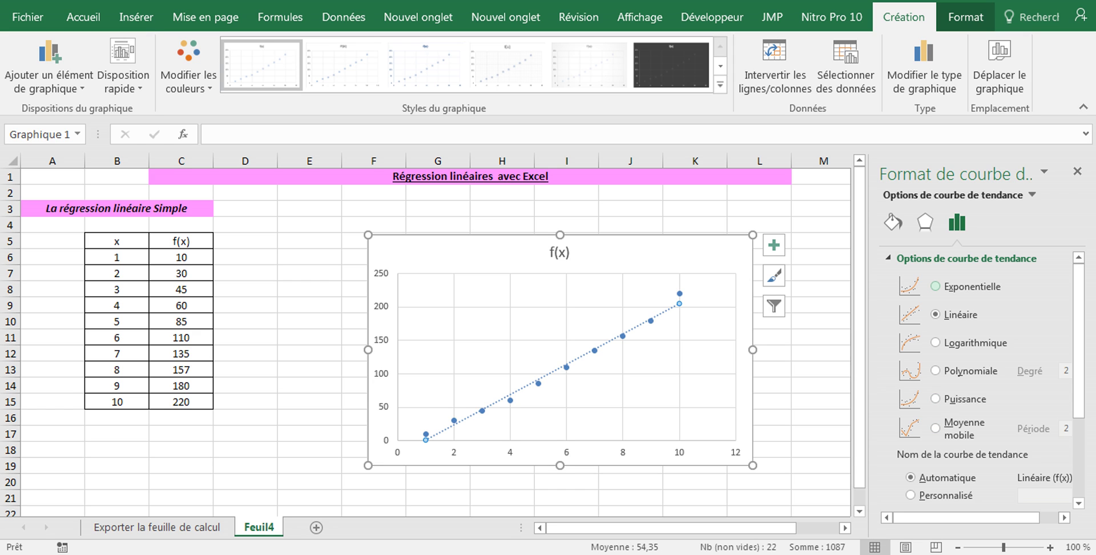
- Try the exponential trendline type on the f(x) series twice, returning to the linear type each time
click(935, 286)
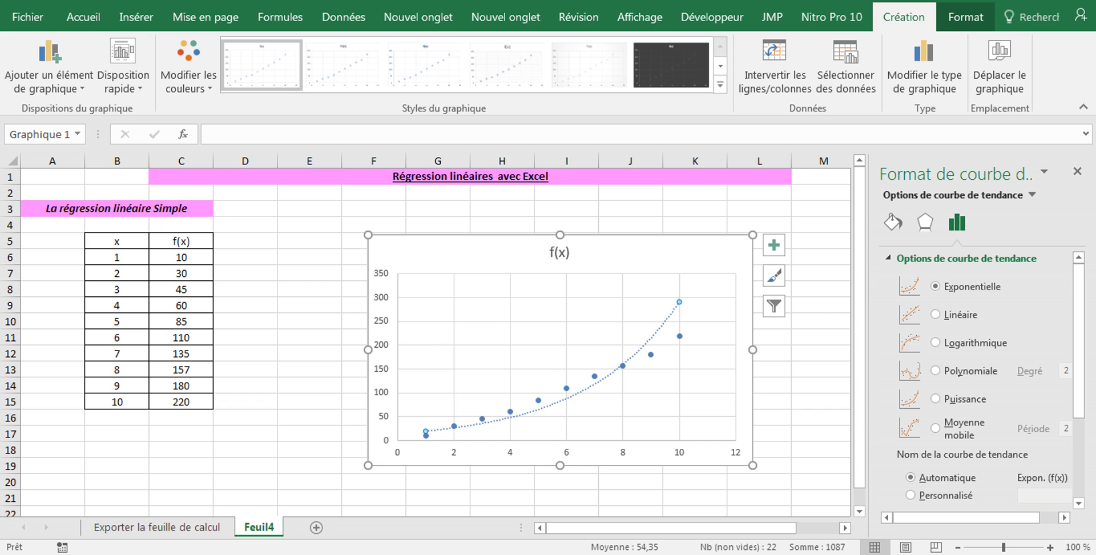
click(935, 314)
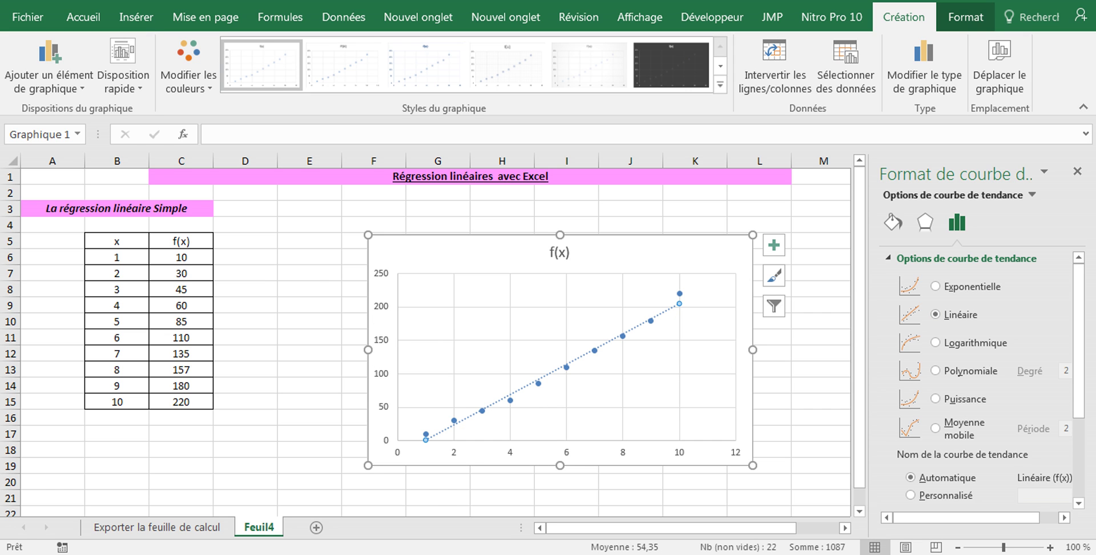
click(935, 285)
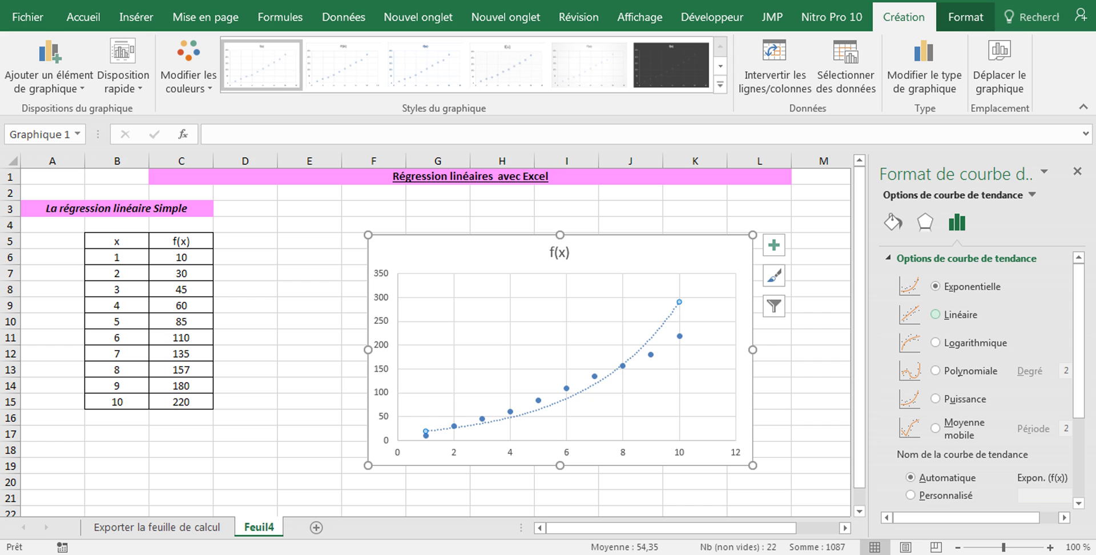
click(935, 314)
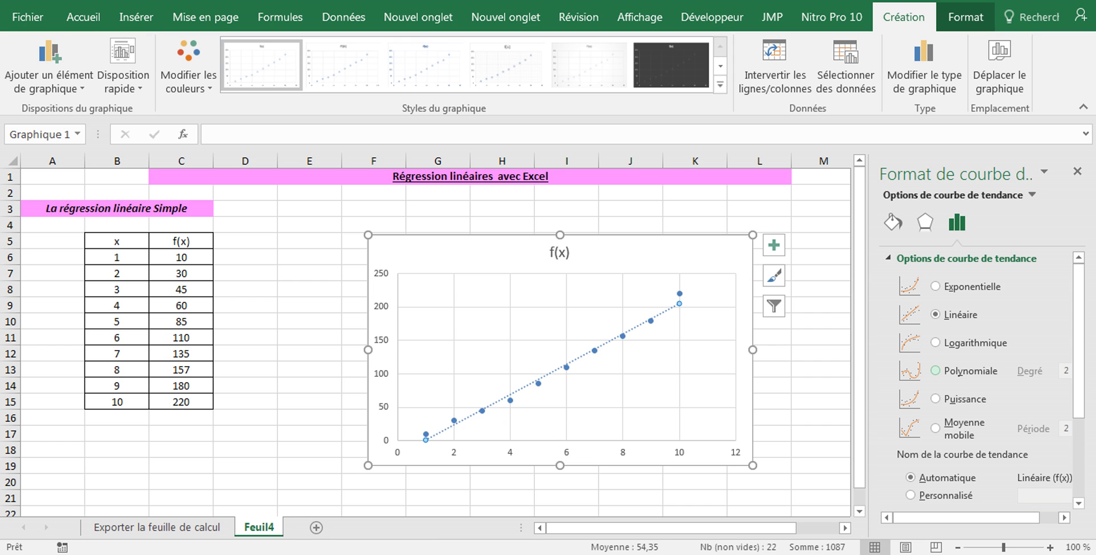
- Change the f(x) trendline type to polynomial of degree 2
click(935, 370)
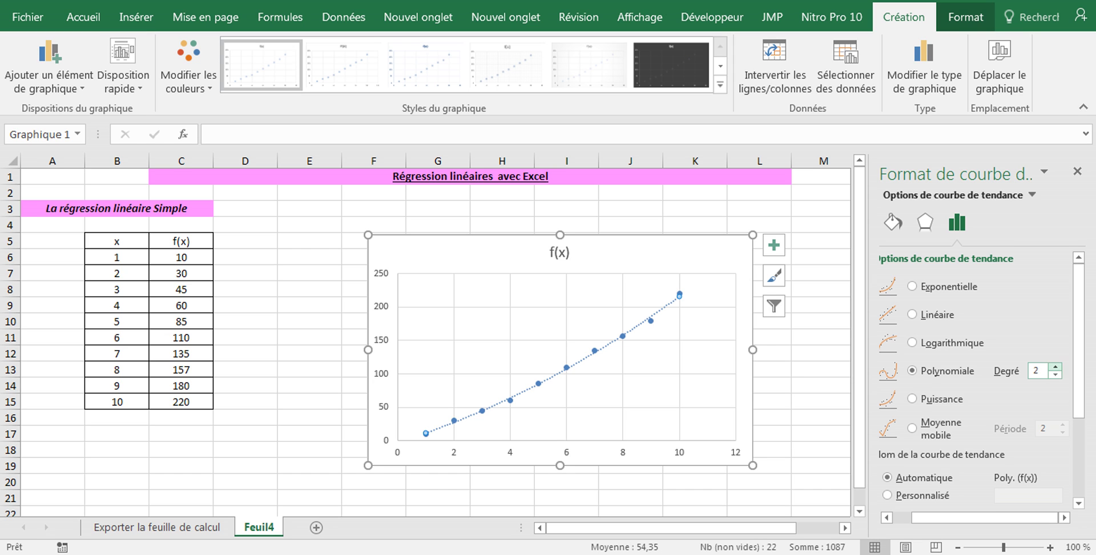
- Change the f(x) trendline type to linear and display its equation and R² value on the chart
click(1055, 375)
click(911, 314)
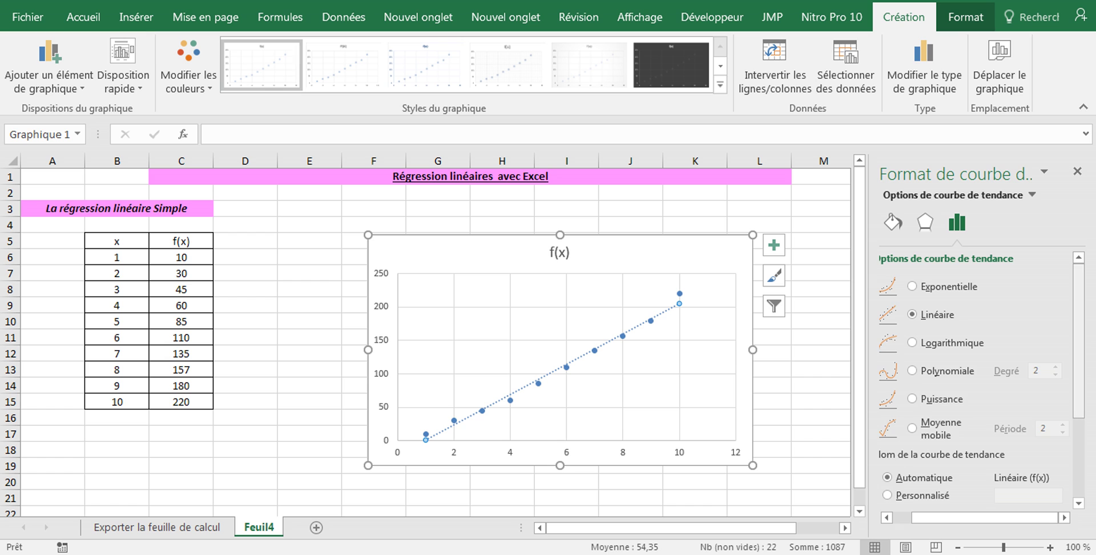
scroll(1079, 342, down, 3)
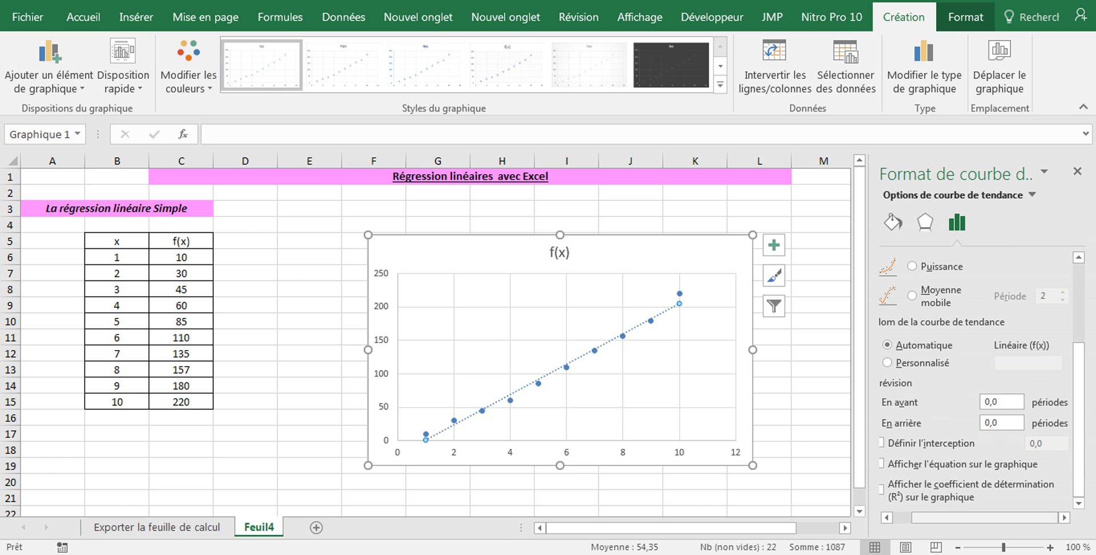
drag(975, 518, 952, 518)
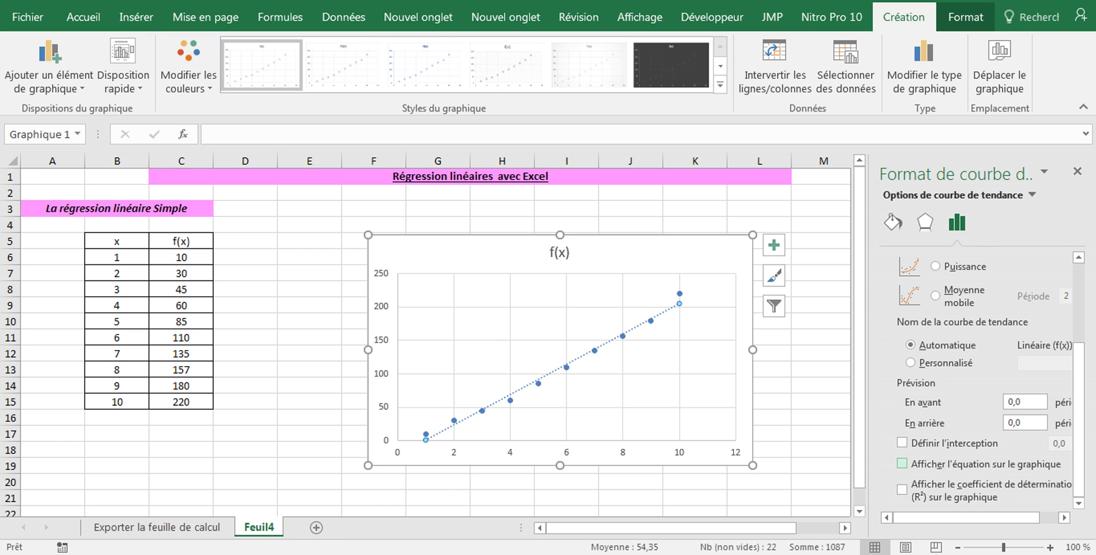
click(902, 463)
mouse_move(971, 517)
mouse_down()
mouse_move(988, 518)
mouse_move(965, 518)
mouse_up()
click(902, 489)
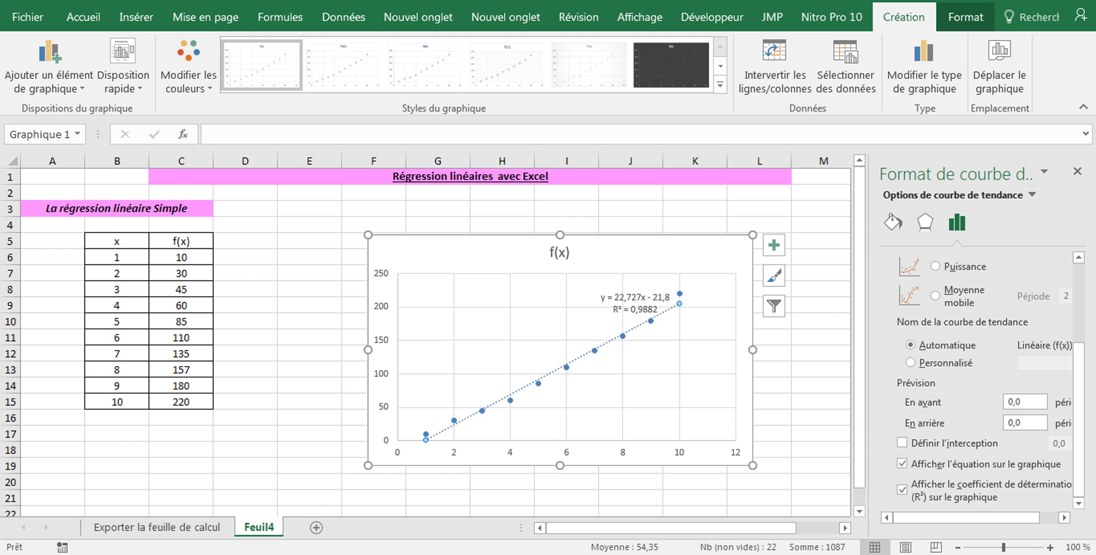
- Make the trendline equation label bold and move it to the upper part of the plot, clear of the line
click(634, 303)
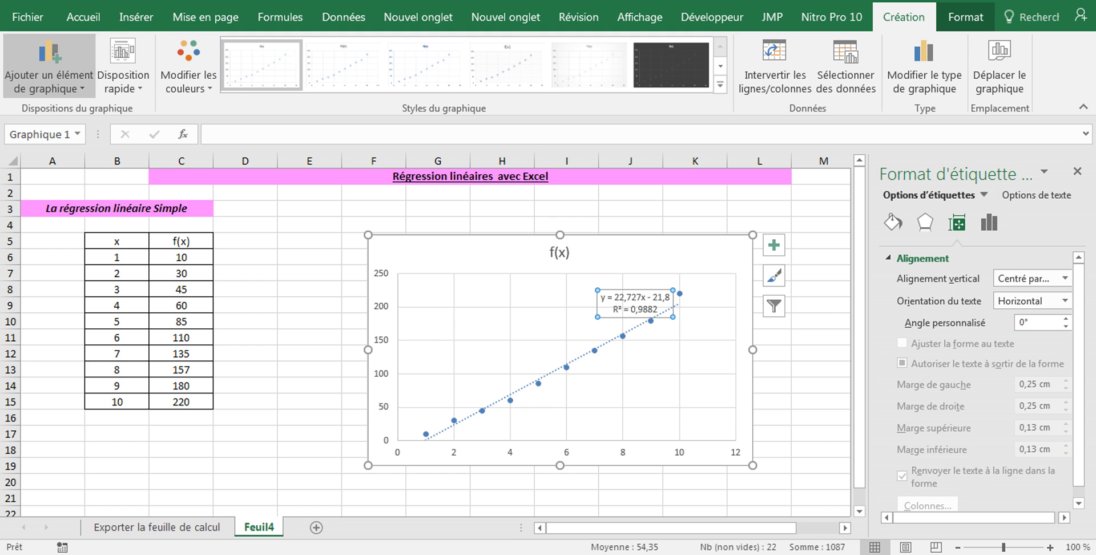
click(84, 17)
click(93, 79)
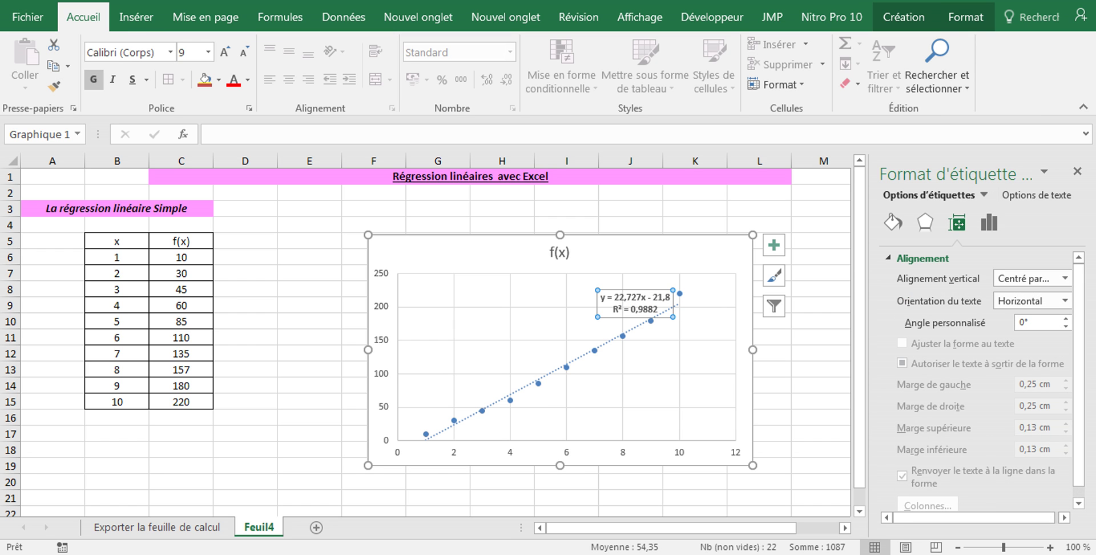
drag(613, 293, 498, 275)
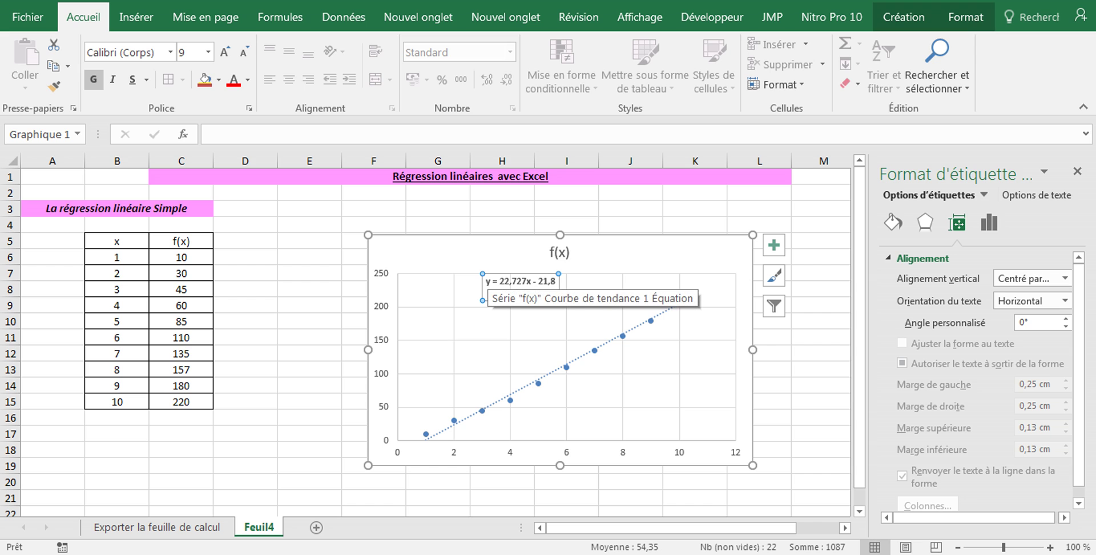
drag(485, 280, 557, 281)
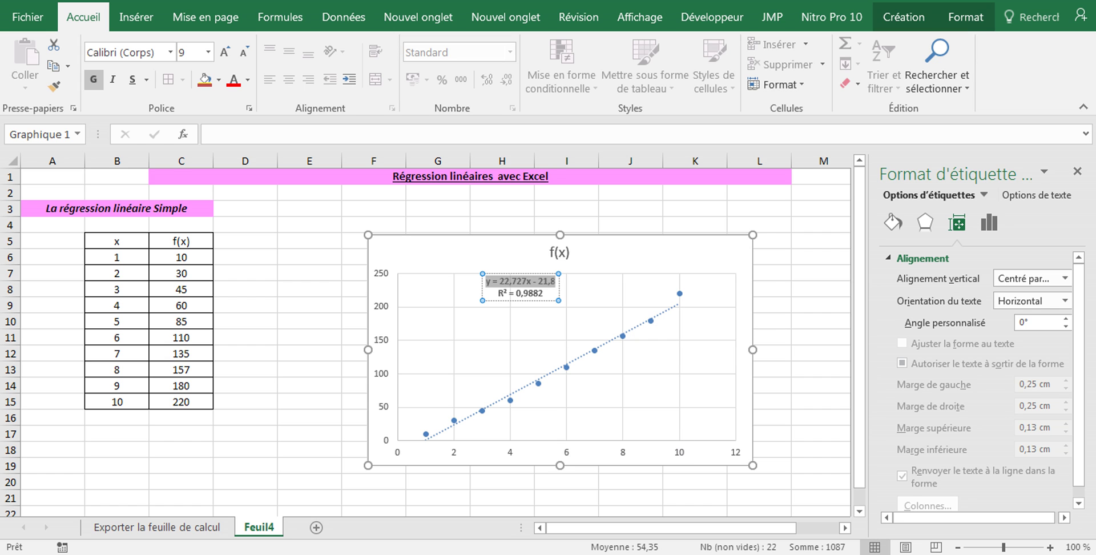
key(Escape)
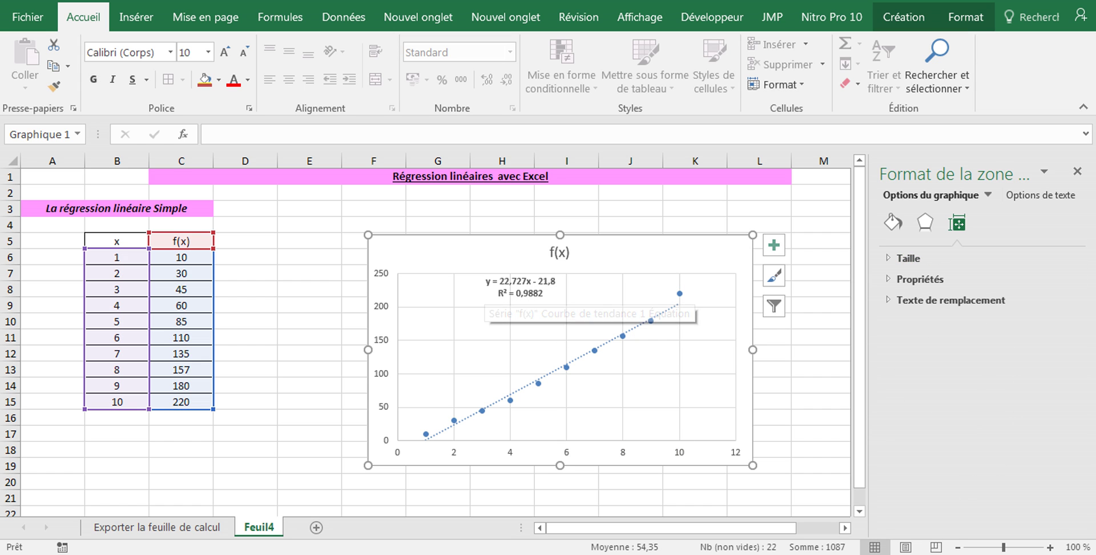
- Move the chart slightly to the right, away from the table, and enter the header F(x) in cell D5
drag(485, 255, 521, 248)
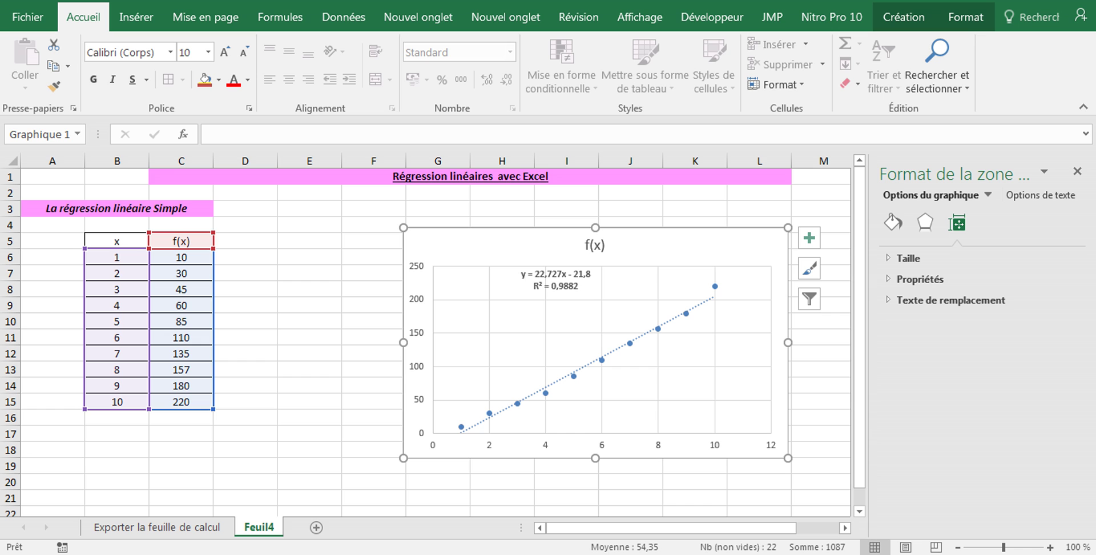
click(245, 240)
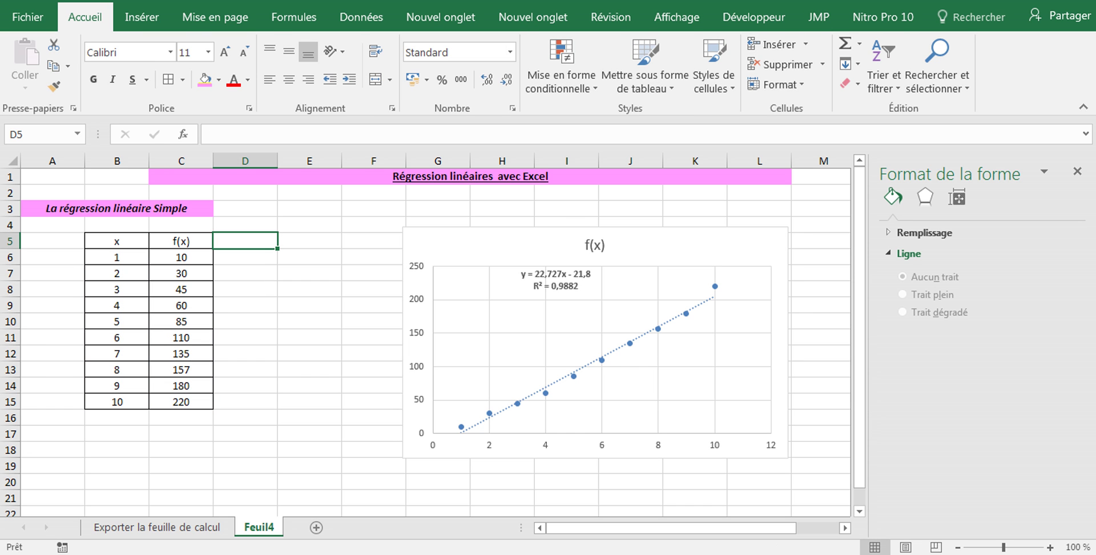
text(f)
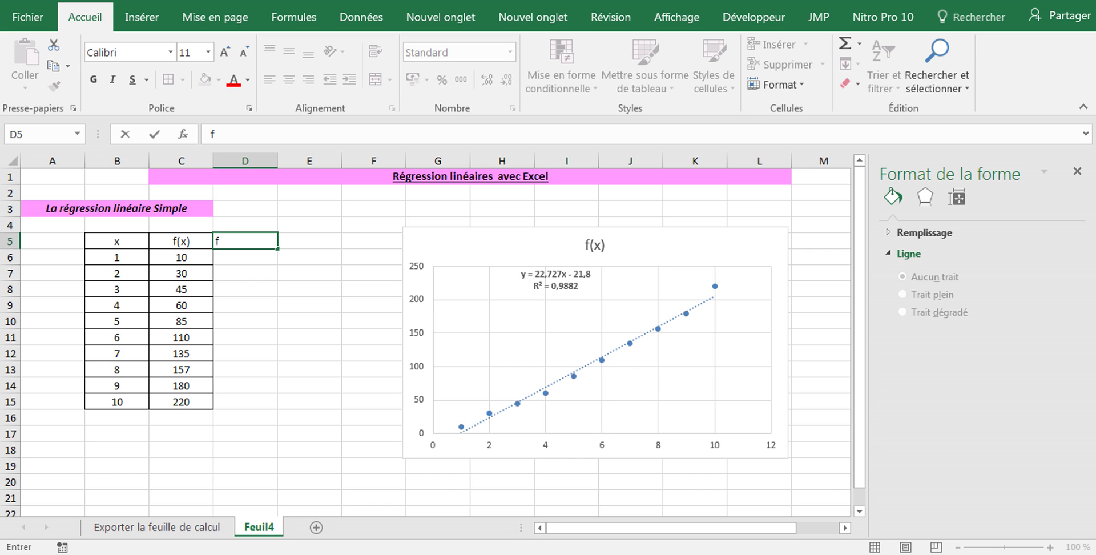
key(BackSpace)
text(F(x))
key(Return)
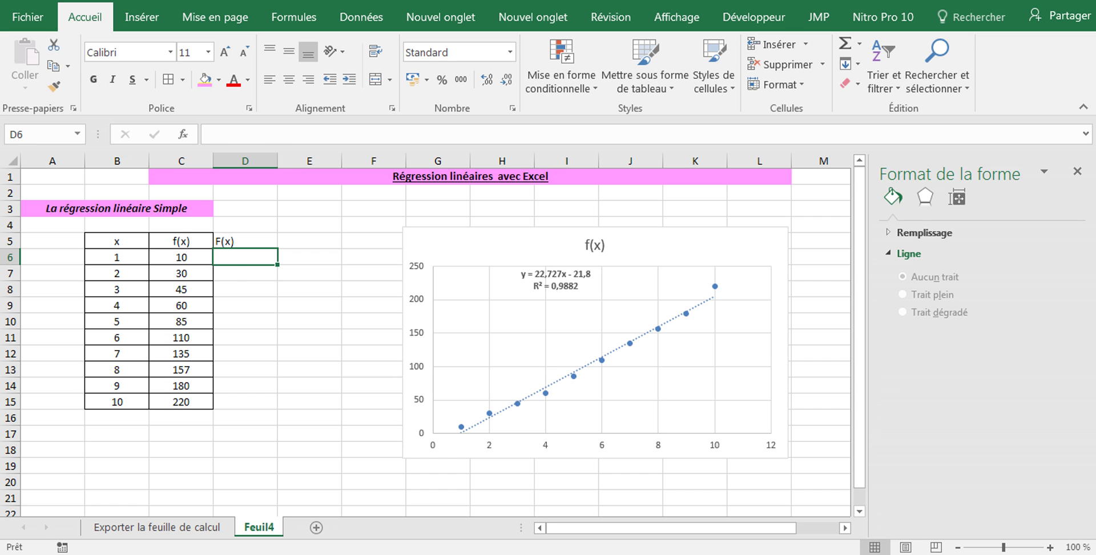
- Enter the regression formula +22,72*B6-21,8 in cell D6 to calculate the fitted F(x) value
click(181, 258)
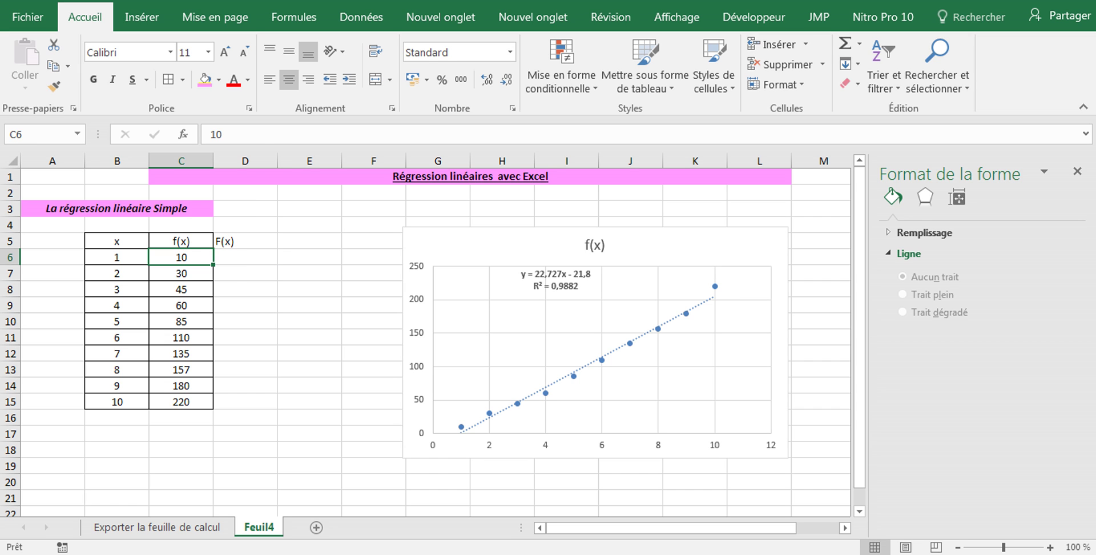
click(246, 258)
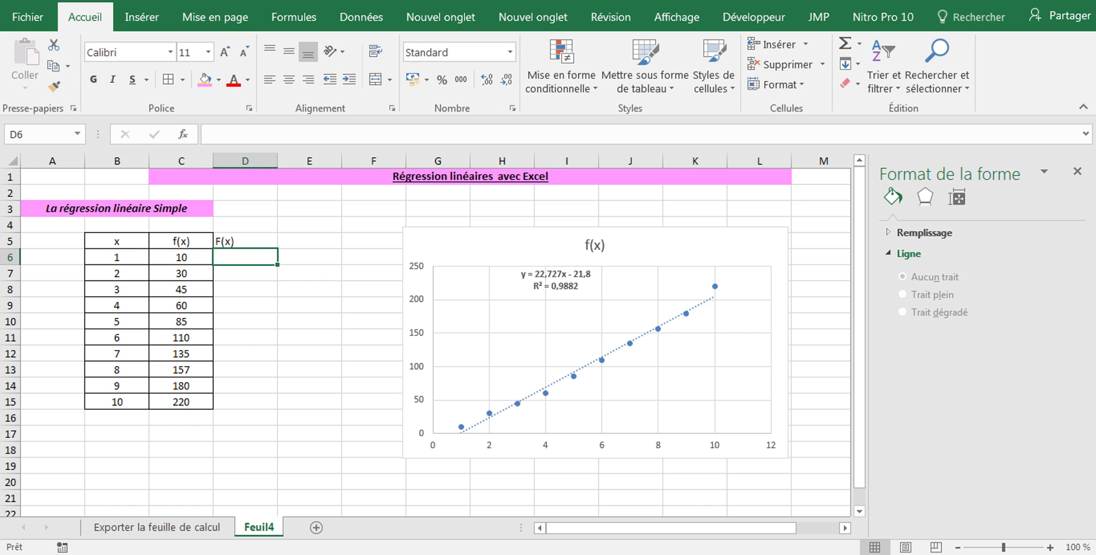
text(+)
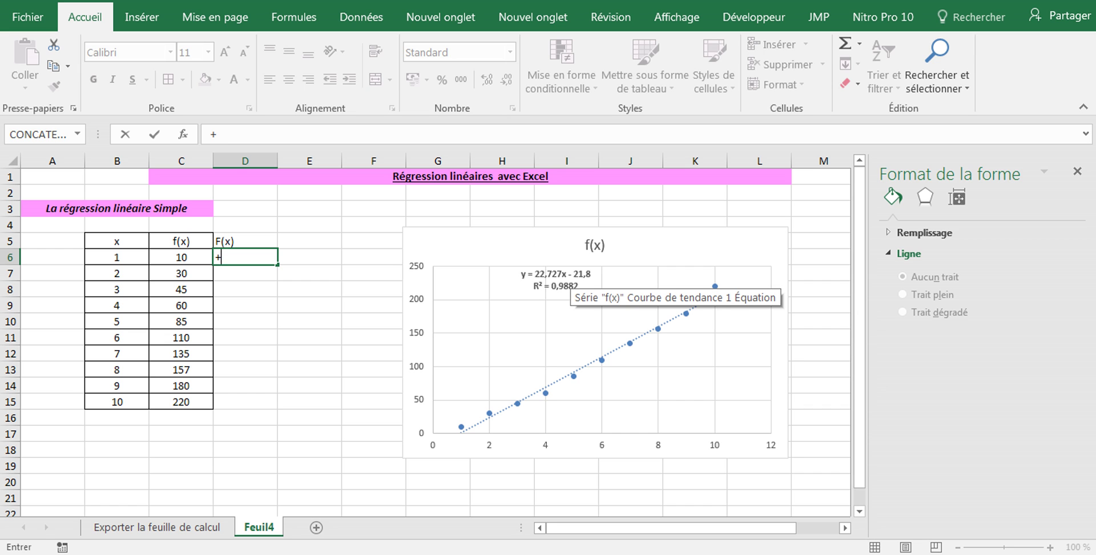
text(22,72)
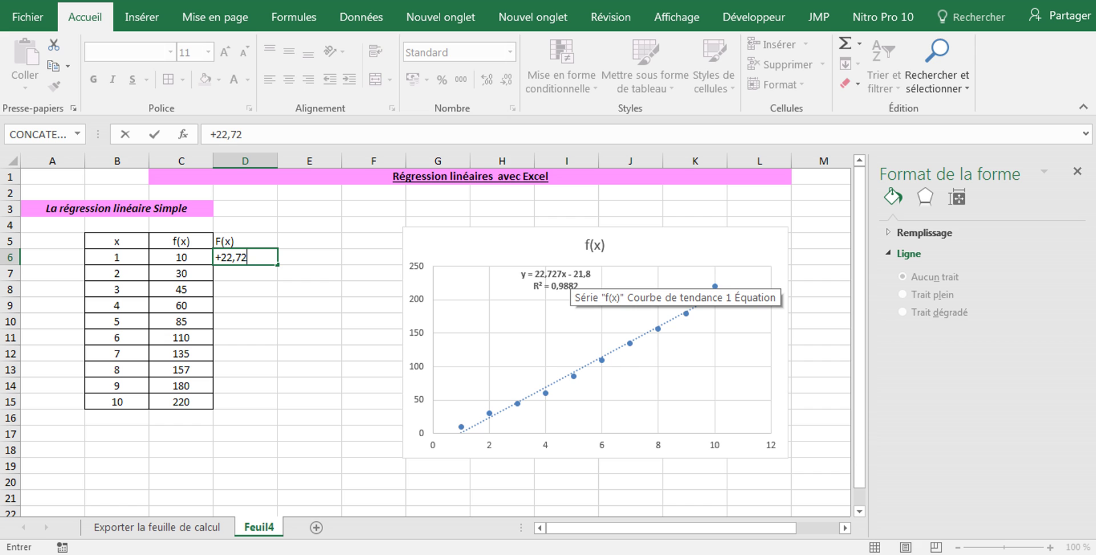
text(*)
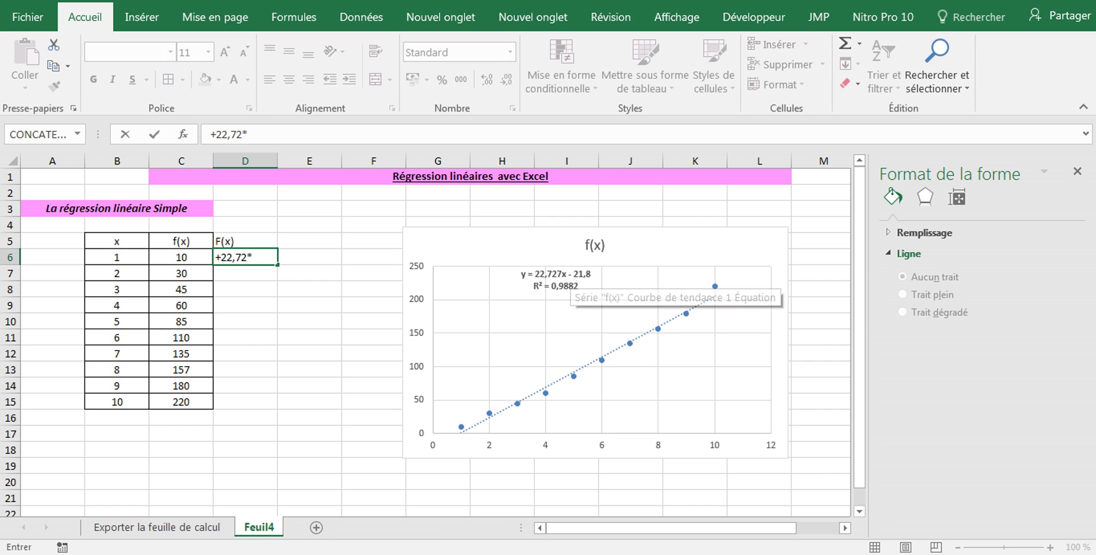
click(117, 258)
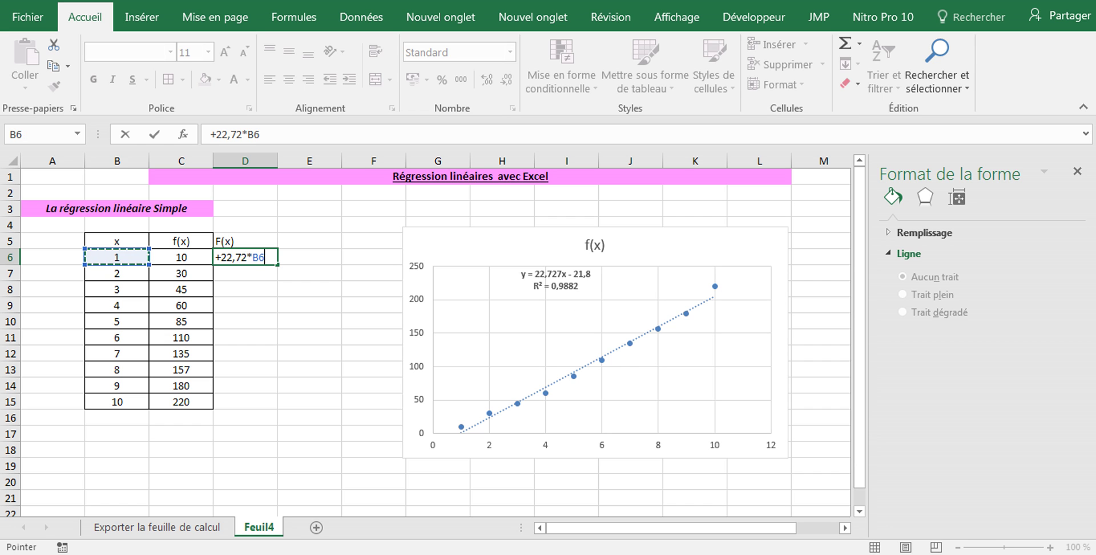
text(-2)
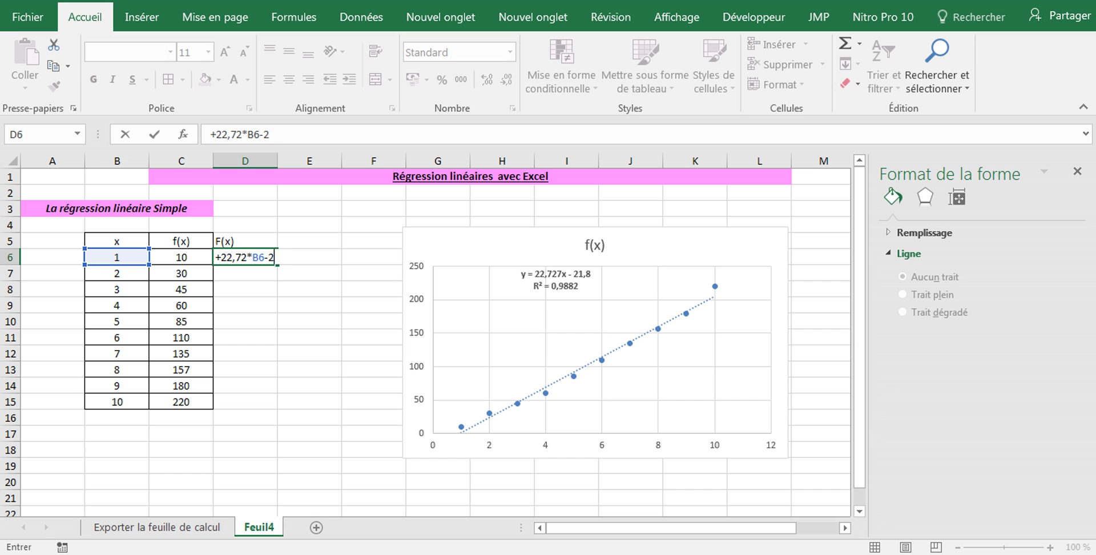
text(1,8)
key(Return)
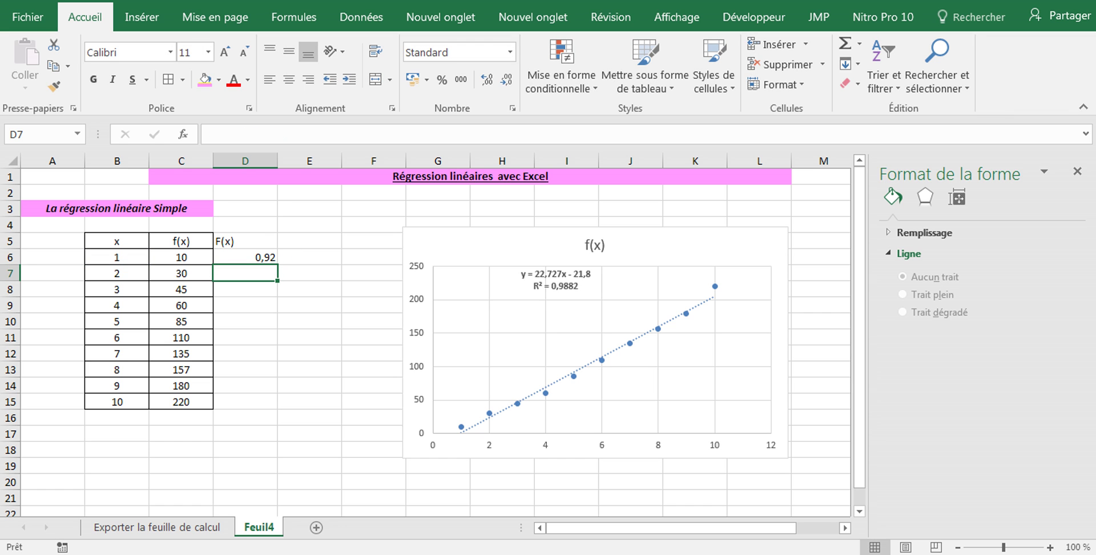
- Check the formula in D6 and fill it down to D15
double_click(259, 258)
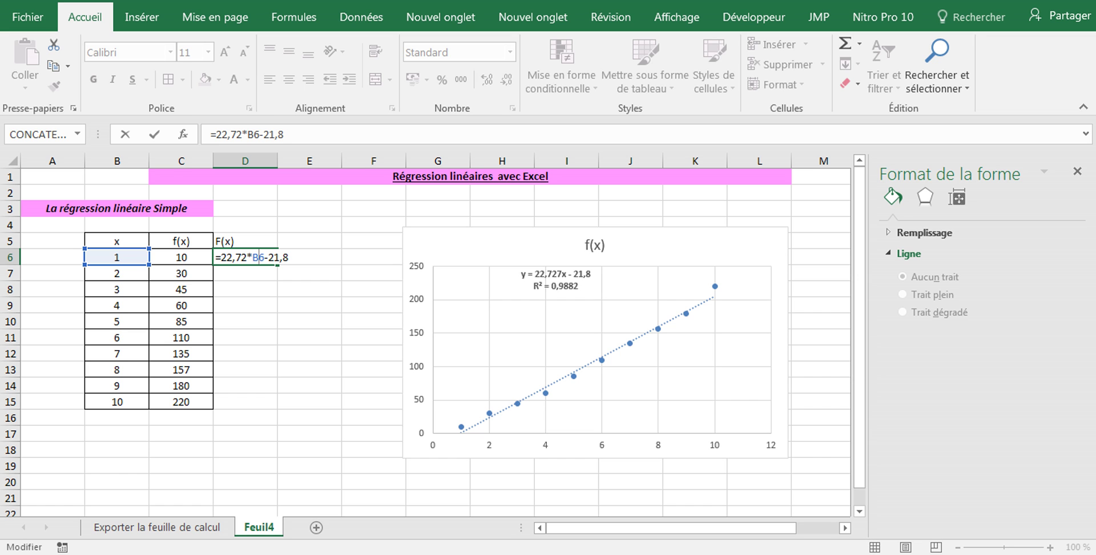
key(Return)
key(Up)
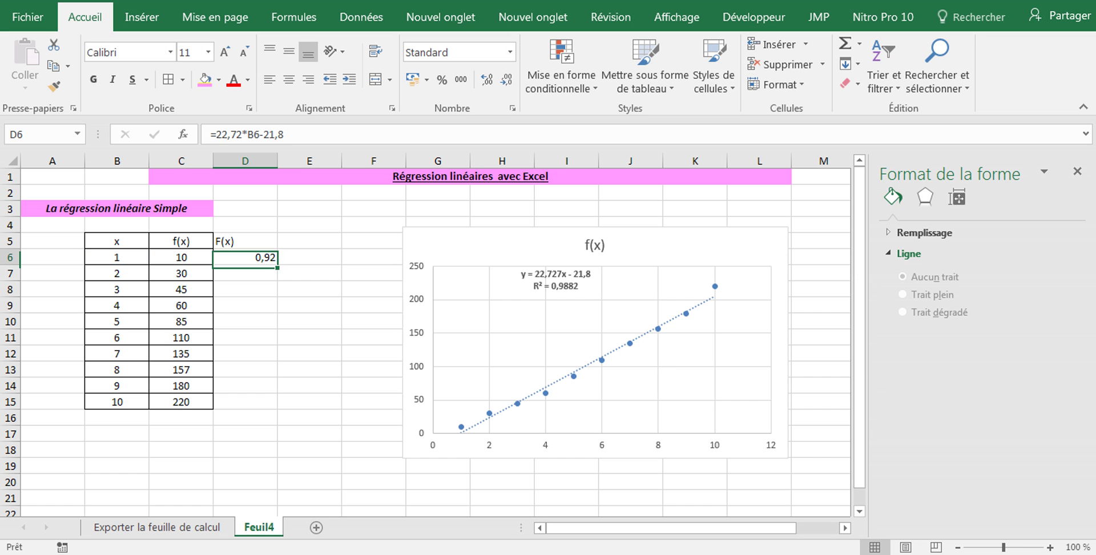
drag(277, 264, 277, 409)
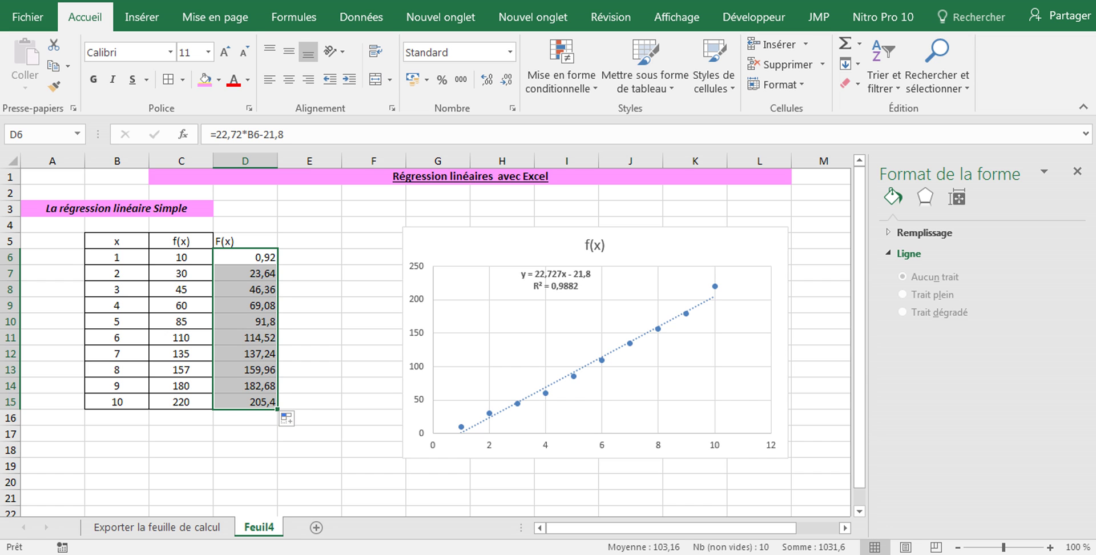
- Centre the F(x) header in cell D5 horizontally
click(246, 241)
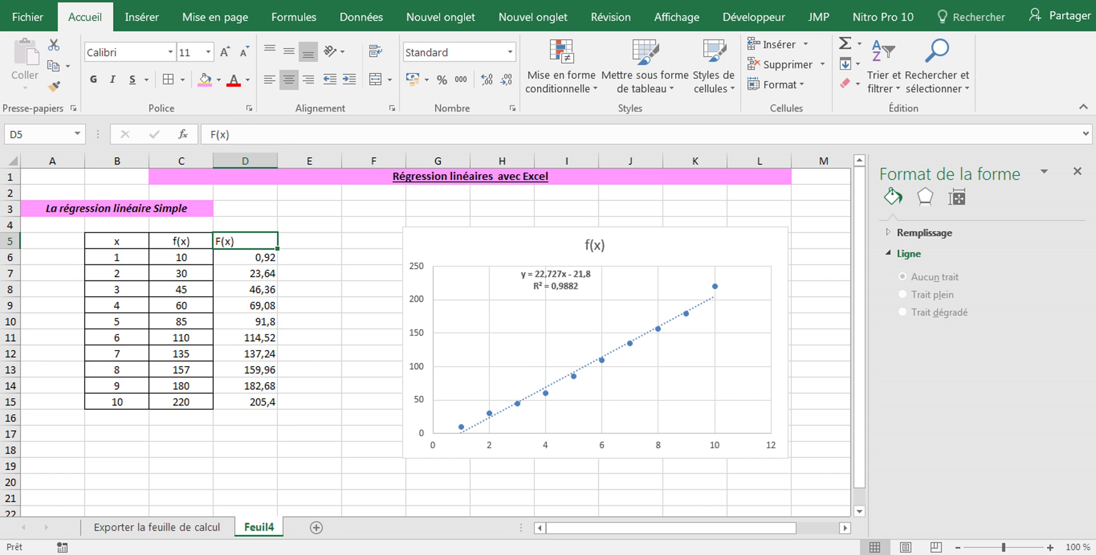
click(289, 79)
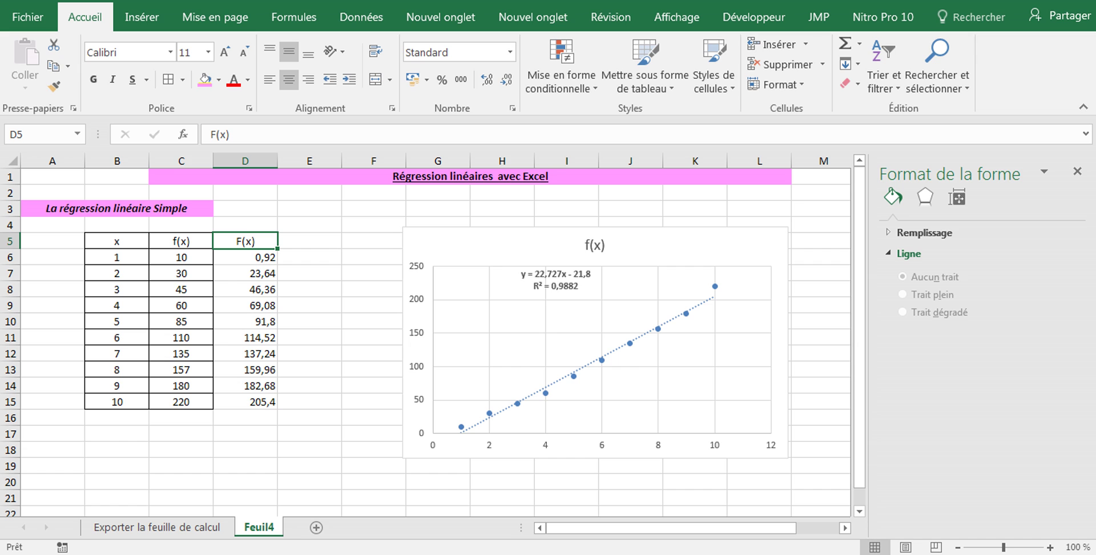
click(310, 241)
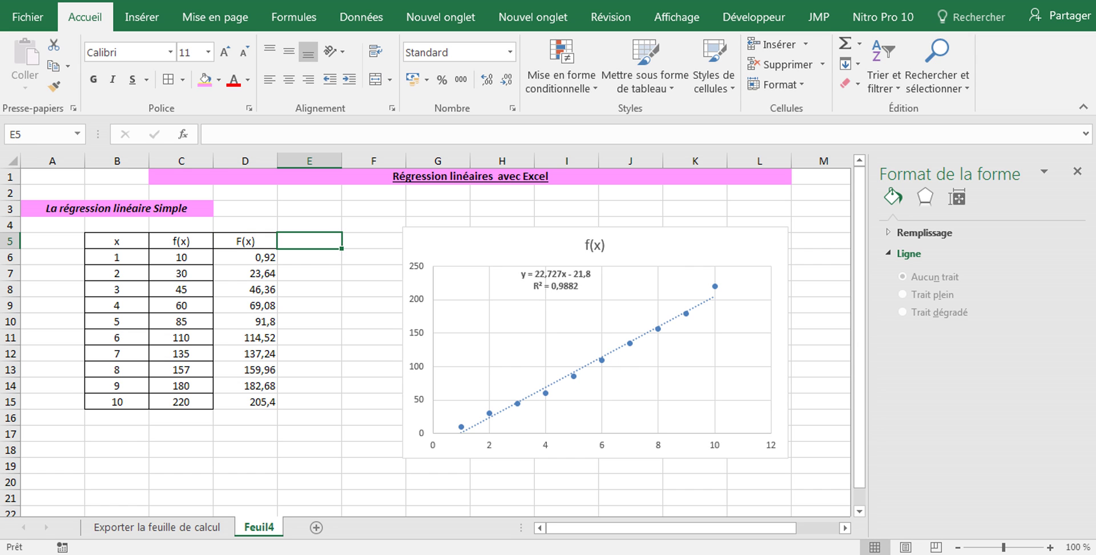
drag(181, 241, 246, 402)
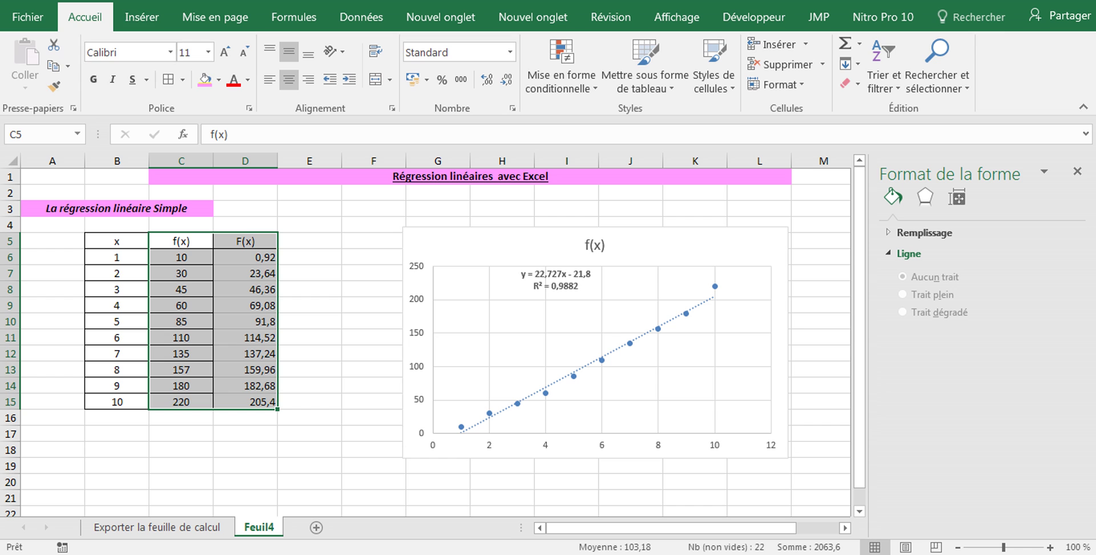
click(142, 17)
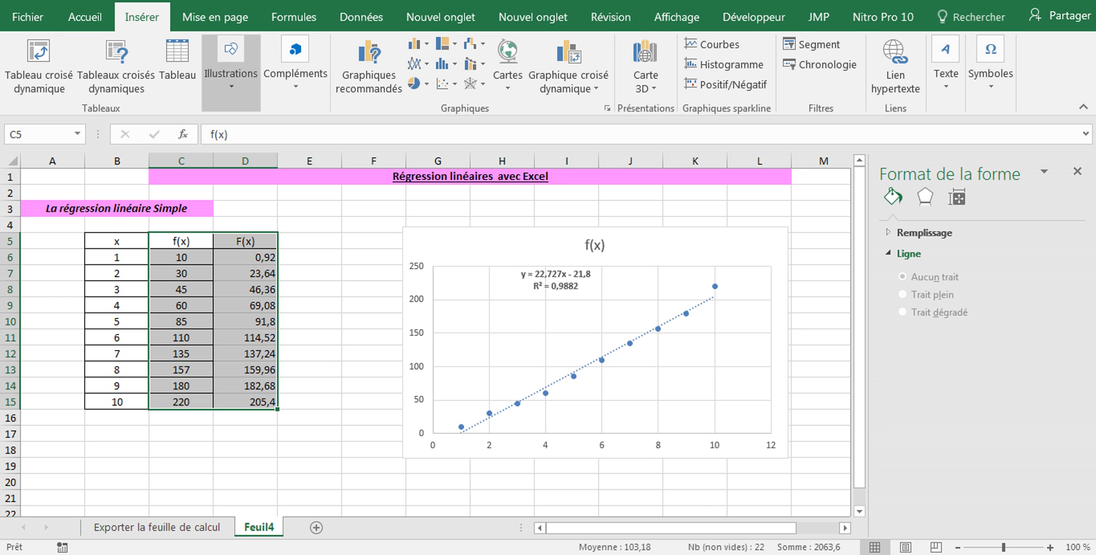
click(447, 84)
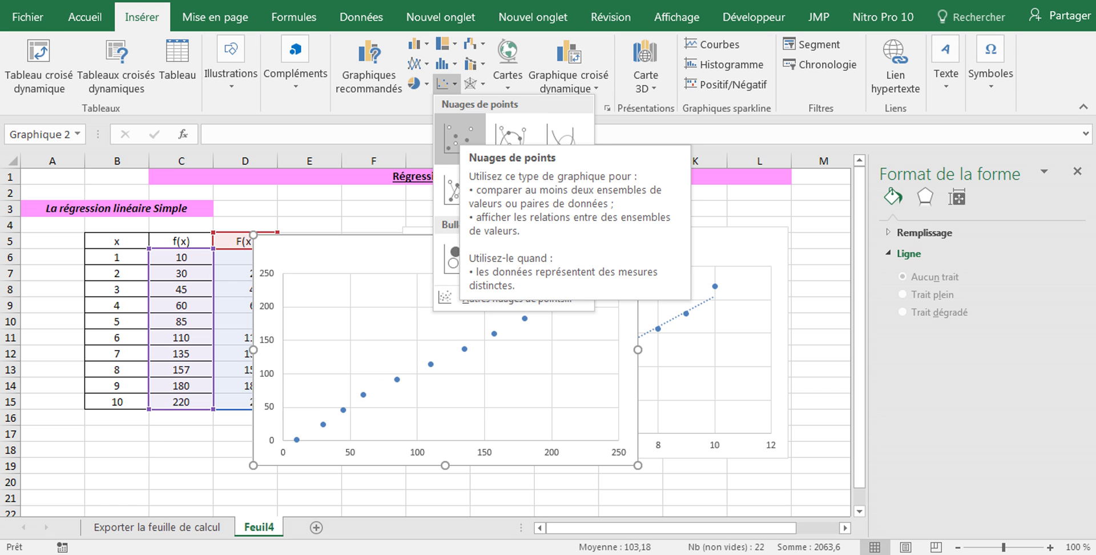
key(Escape)
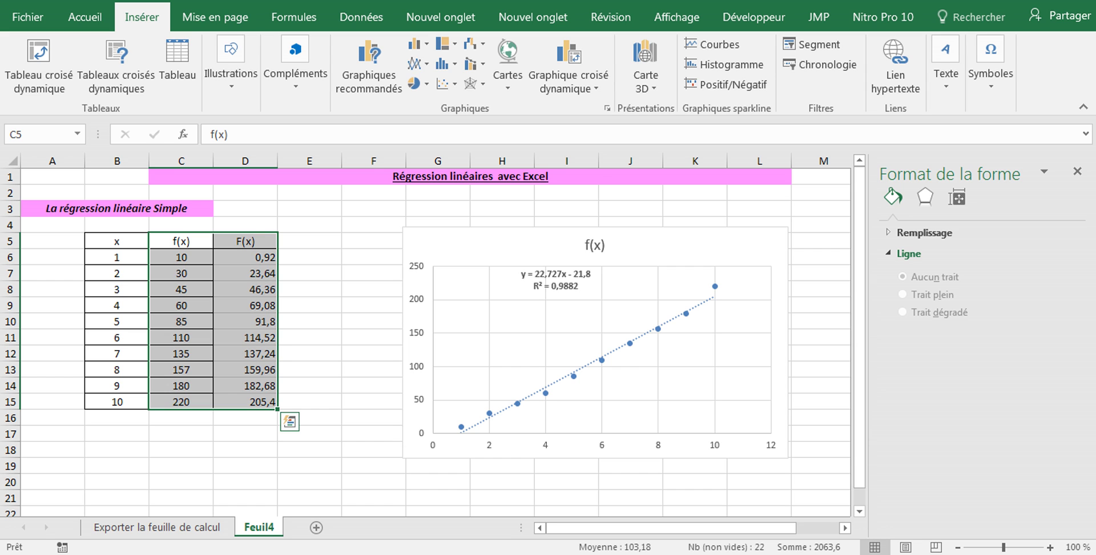
- Enter the column header Ecart in cell E5
click(309, 240)
text(Ec)
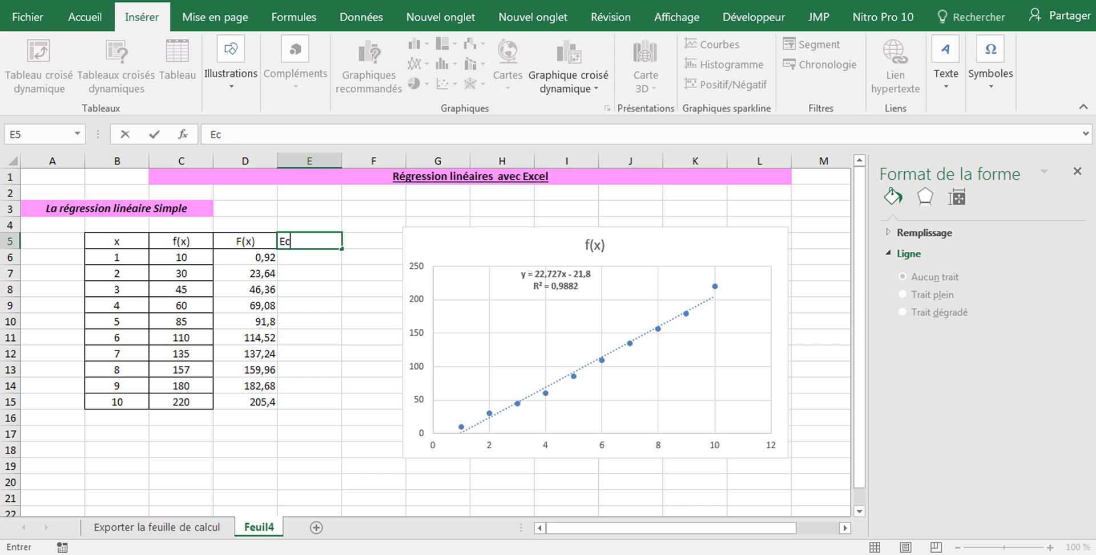
text(art ()
key(BackSpace)
key(BackSpace)
click(309, 289)
- Enter the relative deviation formula +(C6-D6)/C6 in cell E6
click(310, 257)
text(+)
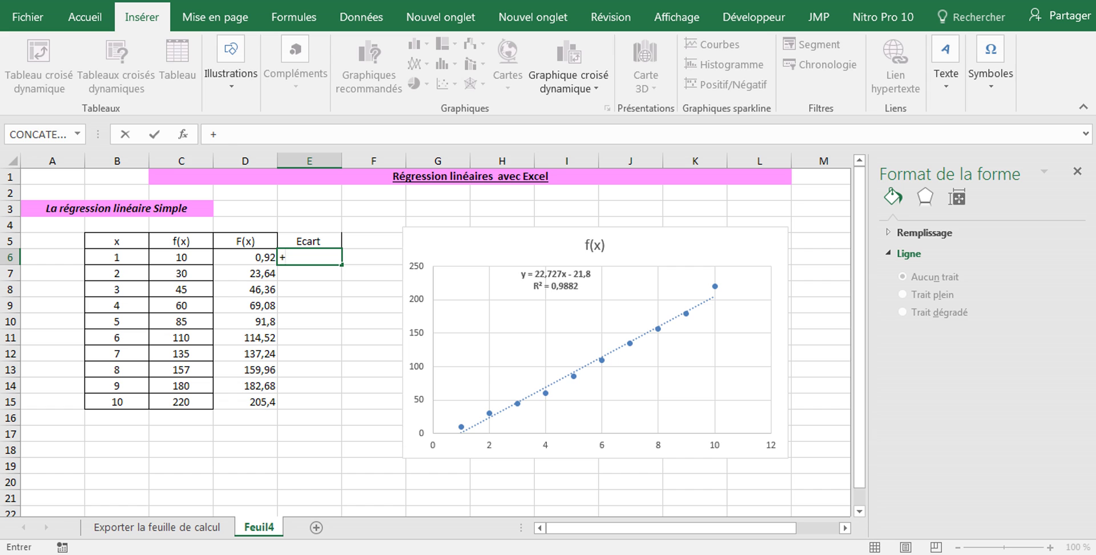
key(Left)
key(BackSpace)
text(()
click(181, 258)
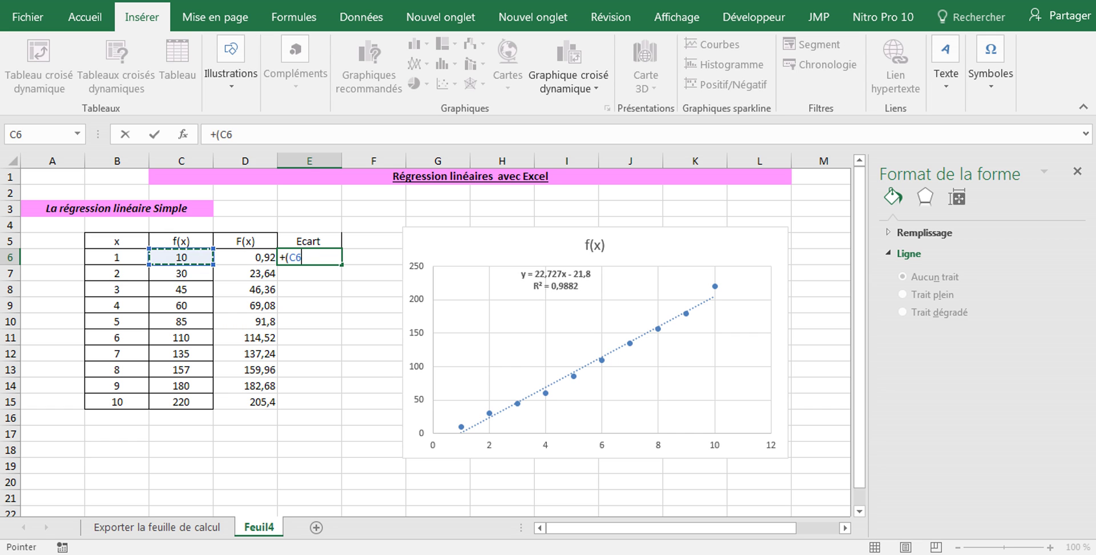
text(-)
key(Left)
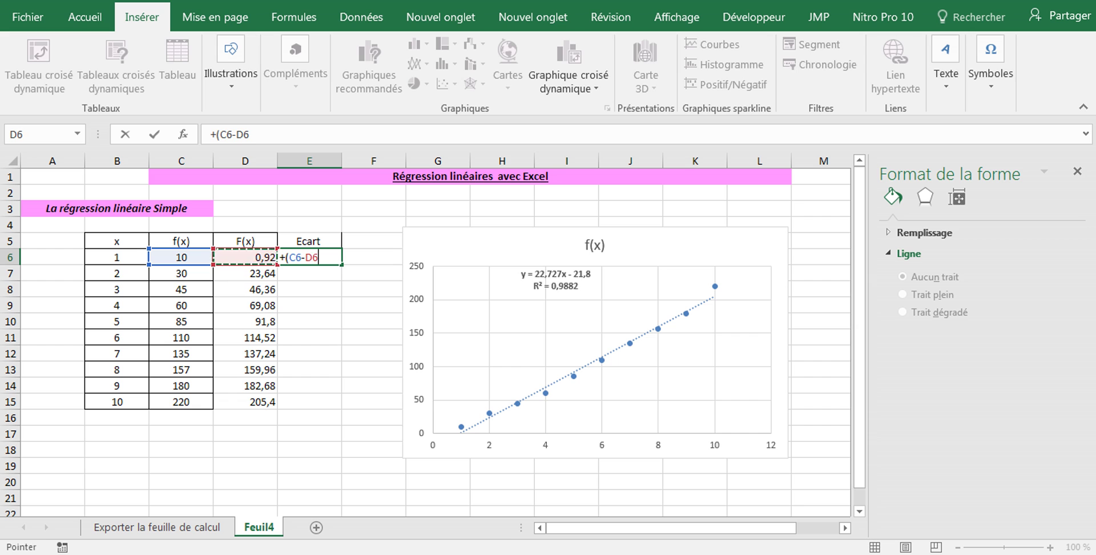
text())
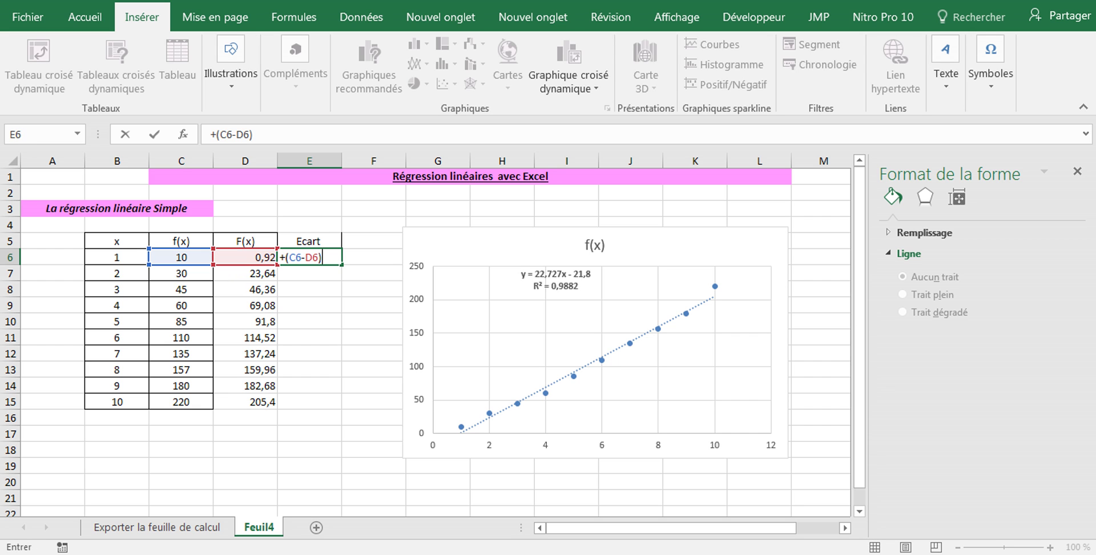
text(/)
click(181, 257)
key(Return)
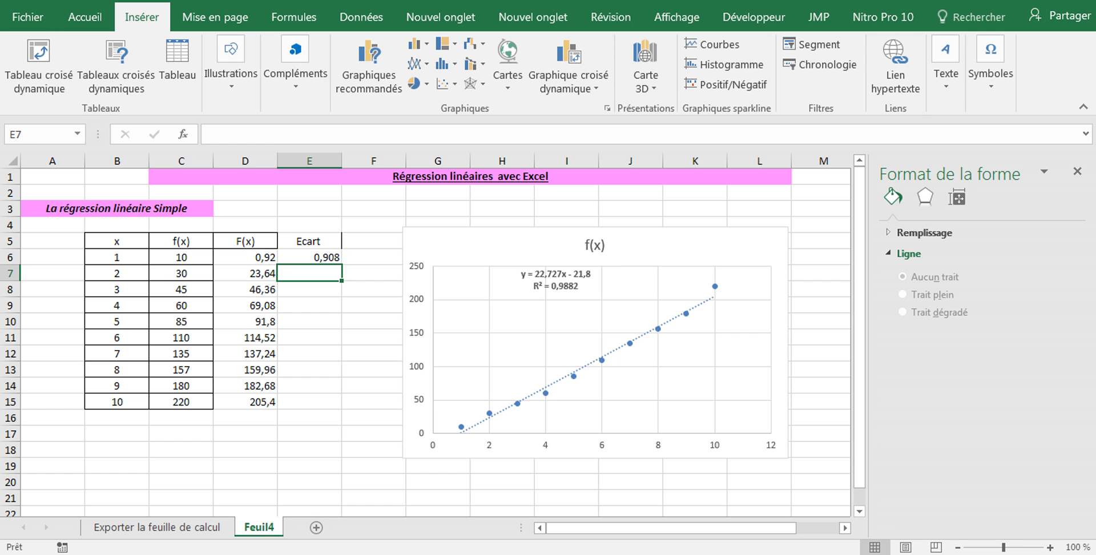
- Format the deviation in E6 as a percentage and fill it down to E15
click(308, 257)
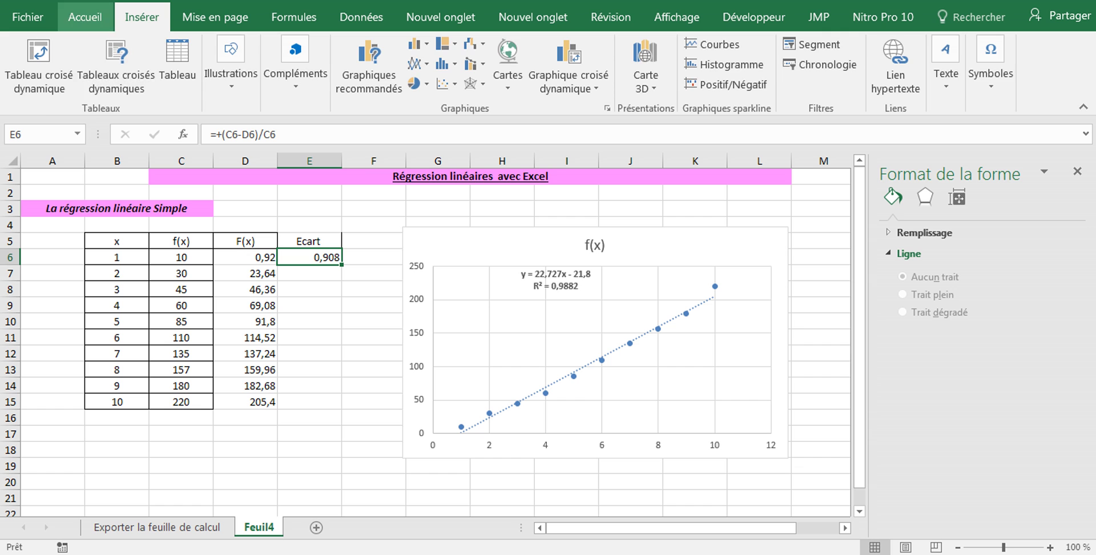
click(85, 17)
click(441, 79)
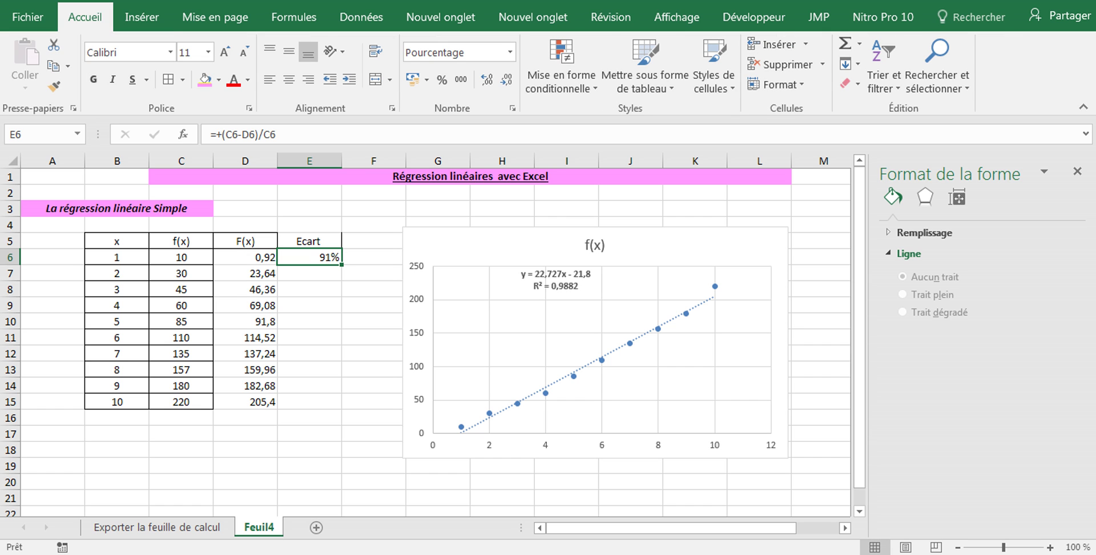
drag(342, 264, 341, 406)
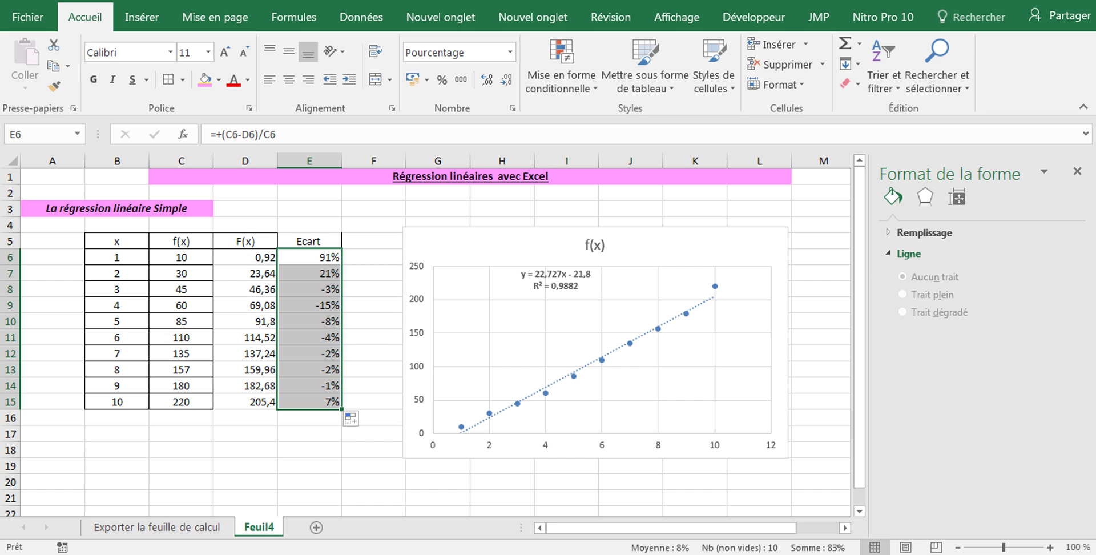
- Compare the row 6 deviation with its f(x) and F(x) values, and examine the remaining deviations in E7:E15
click(310, 257)
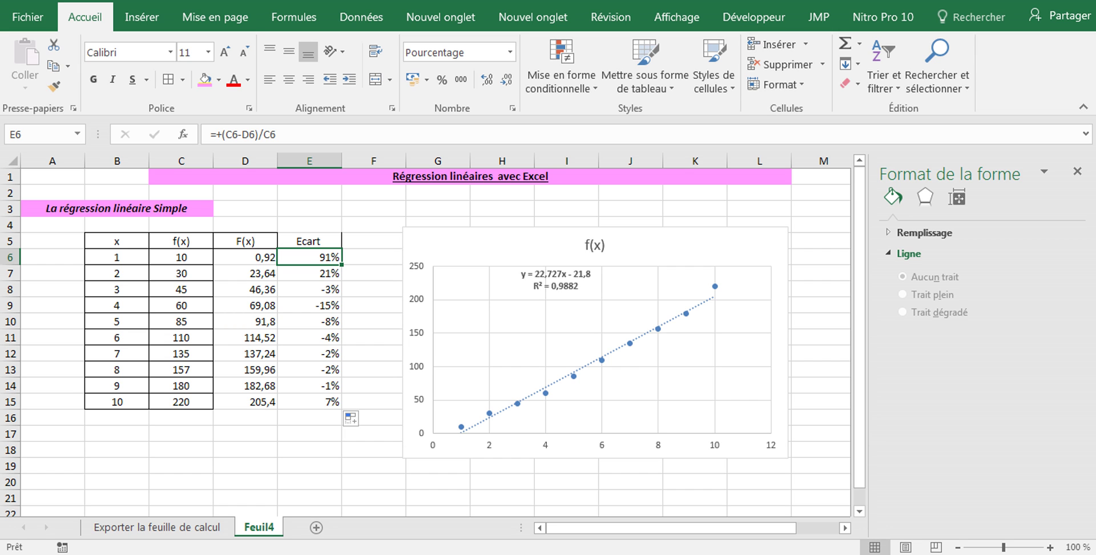
click(181, 257)
click(245, 257)
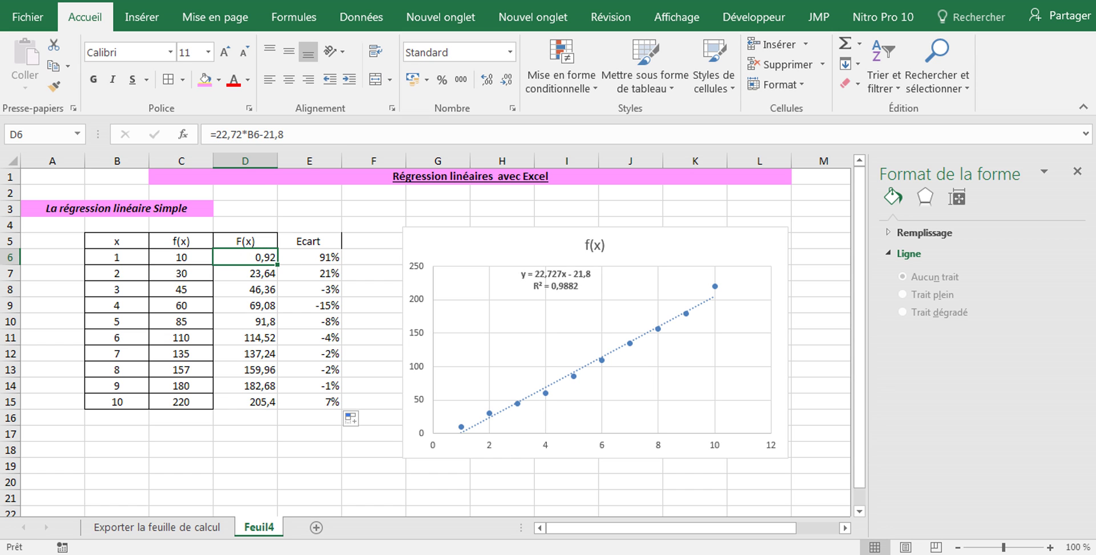
drag(310, 273, 310, 401)
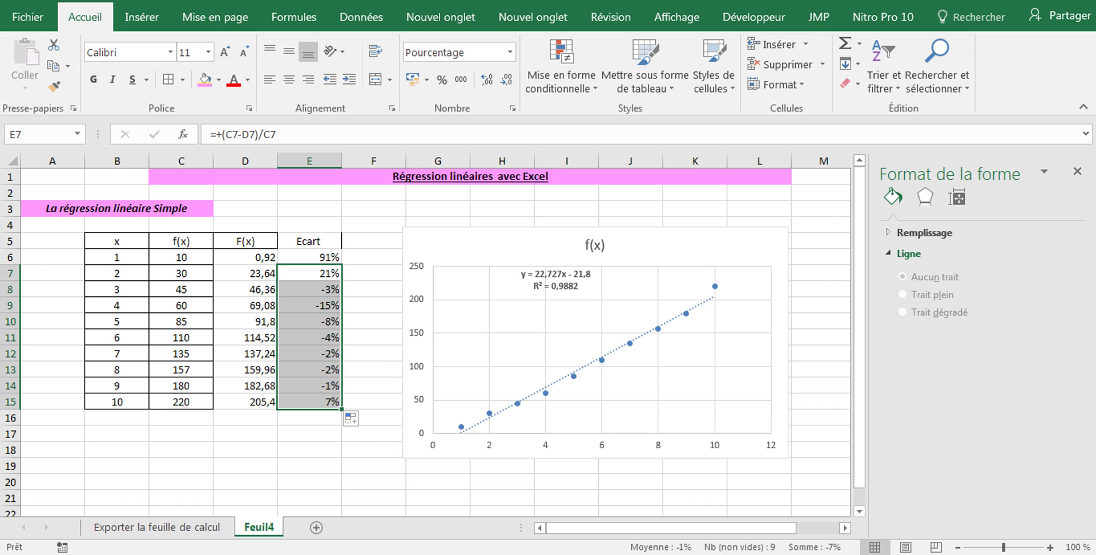
- Move the f(x) scatter chart up so that its upper edge sits in row 3
drag(373, 224, 373, 211)
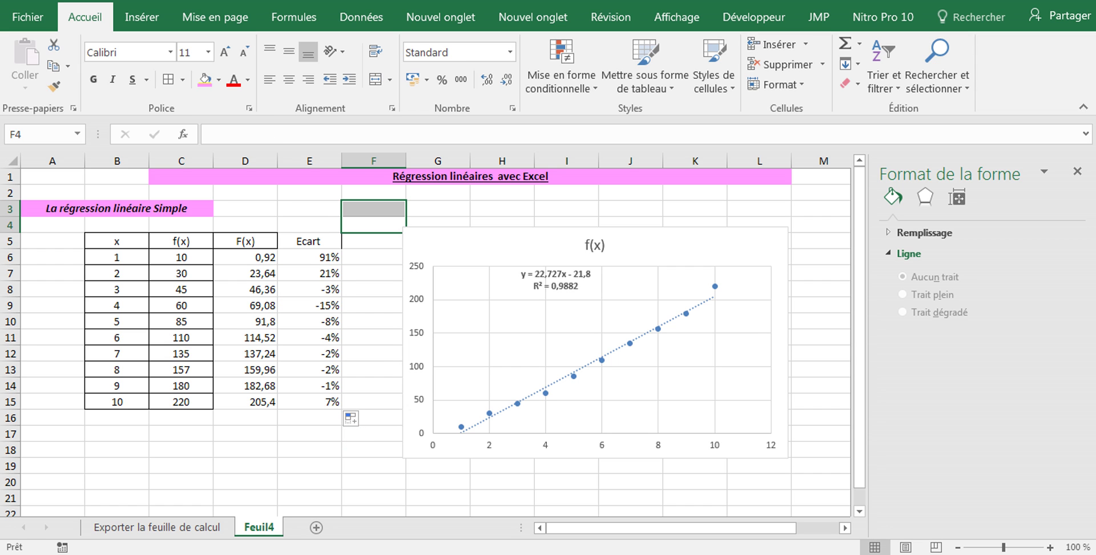
drag(594, 251, 597, 225)
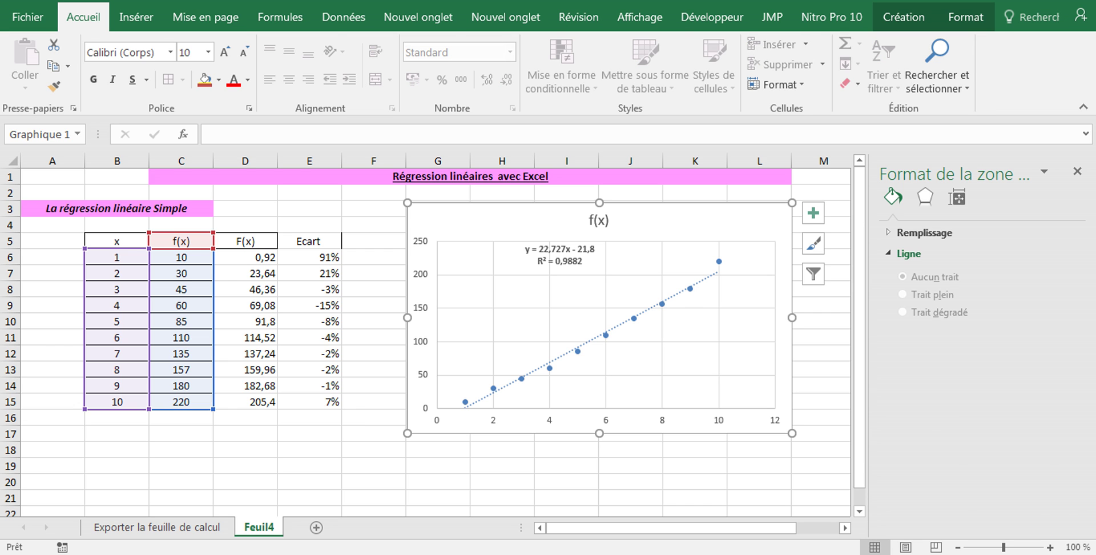